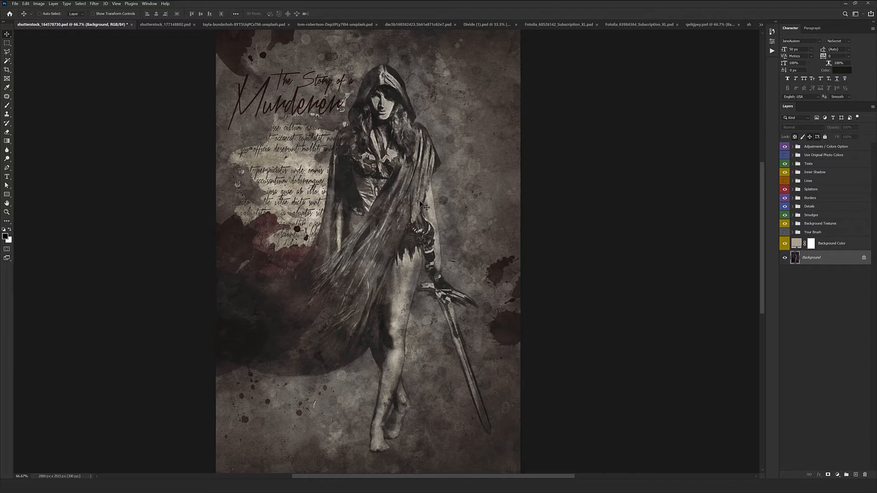
- Compare the hooded swordswoman artwork with its original photo by isolating the Background layer, restore all layers, and inspect the details at 100%
left_click(785, 257, "alt")
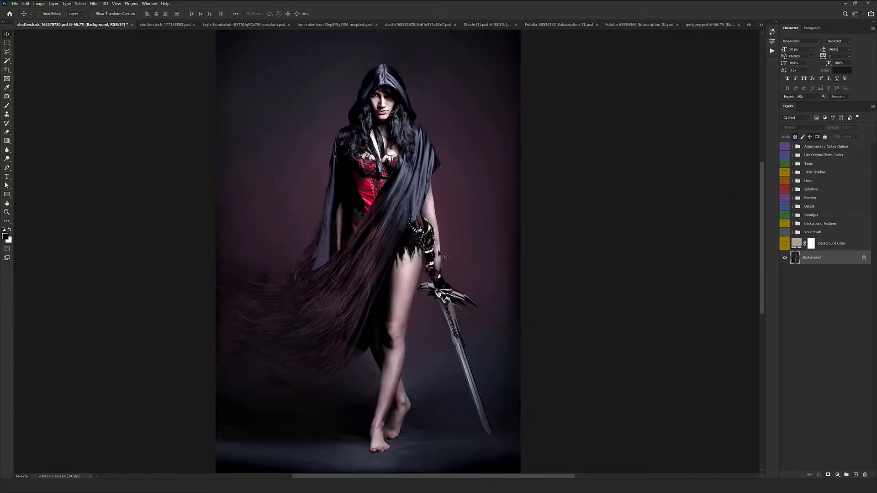
left_click(783, 260, "alt")
key("ctrl+plus")
left_click_drag(382, 114, 369, 99)
left_click_drag(370, 275, 359, 293)
mouse_move(349, 64)
left_mouse_down()
mouse_move(347, 141)
mouse_move(344, 71)
left_mouse_up()
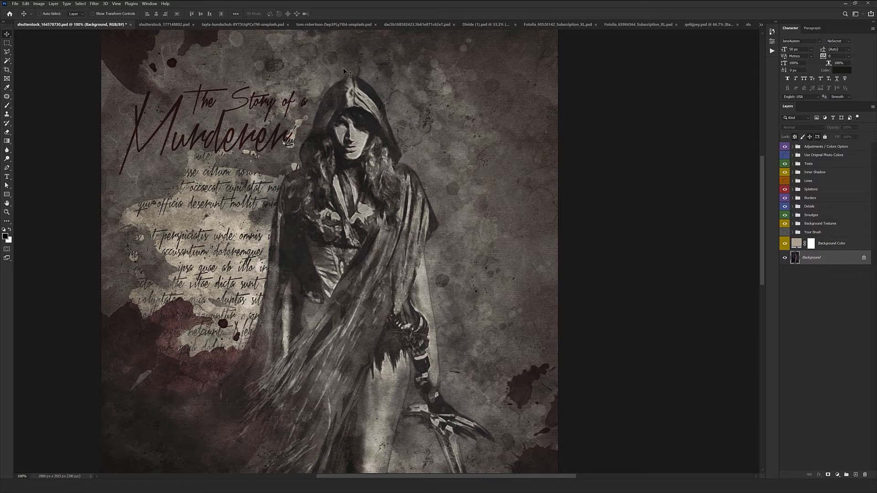
- Compare the 1912 Summer Olympics footballer artwork with its original Background photo, restore the layers, and inspect it at 100%
key("ctrl+Tab")
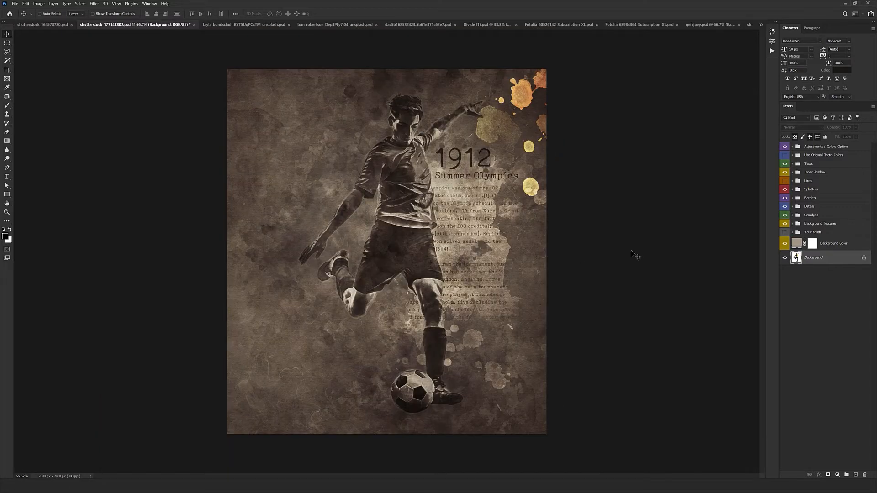
left_click(785, 258, "alt")
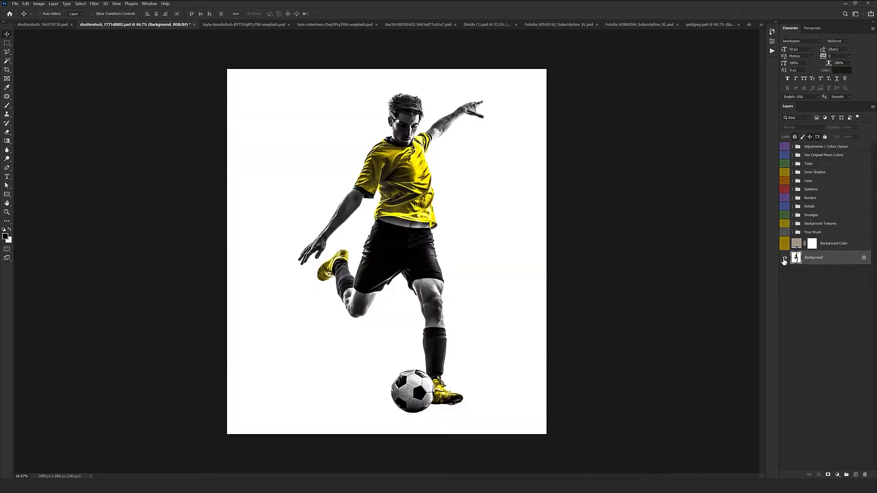
left_click(785, 258, "alt")
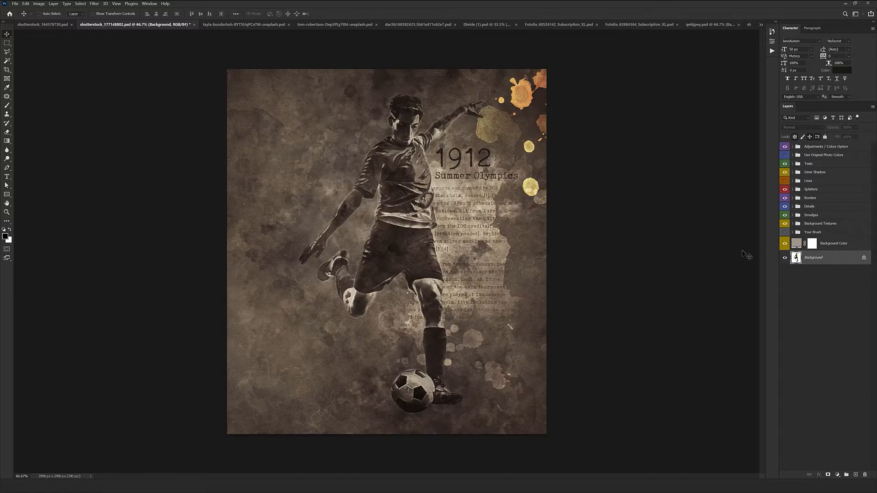
key("ctrl+1")
left_click_drag(539, 155, 495, 213)
- Compare the Santa Maria della Salute artwork with its original Background photo, restore the layers, and inspect it at 100%
key("ctrl+Tab")
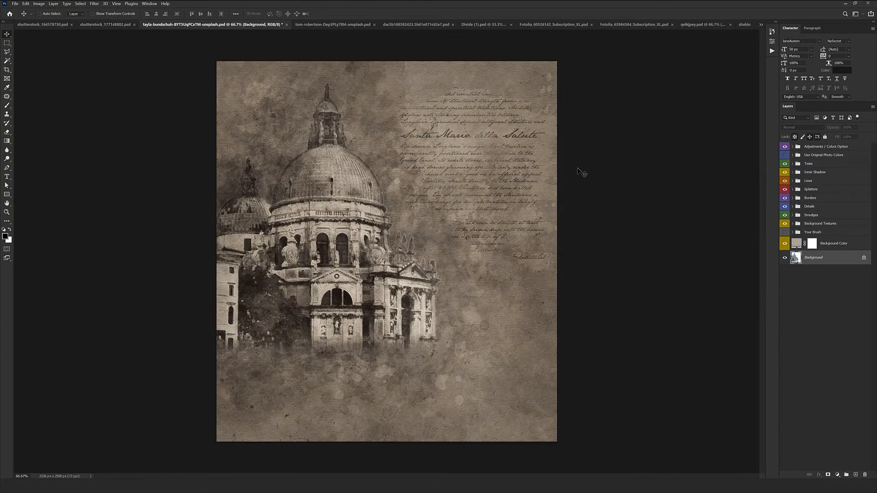
left_click(785, 258, "alt")
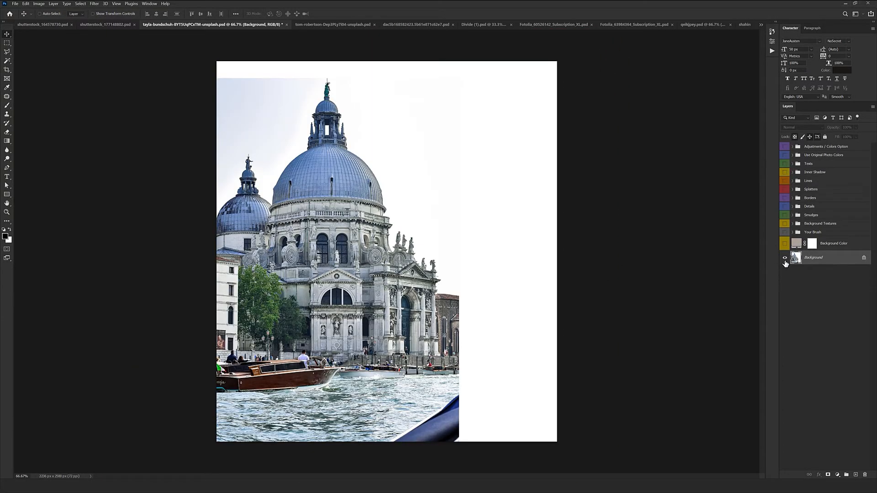
left_click(785, 259, "alt")
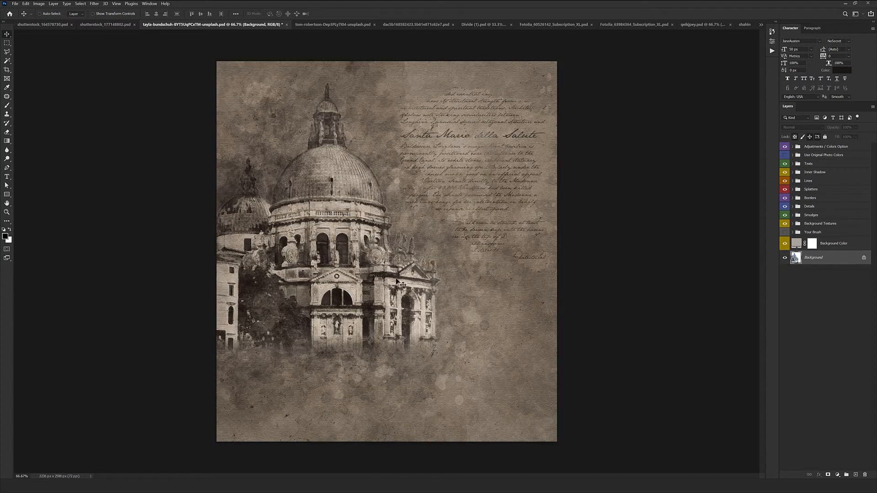
key("ctrl+1")
left_click_drag(404, 209, 383, 245)
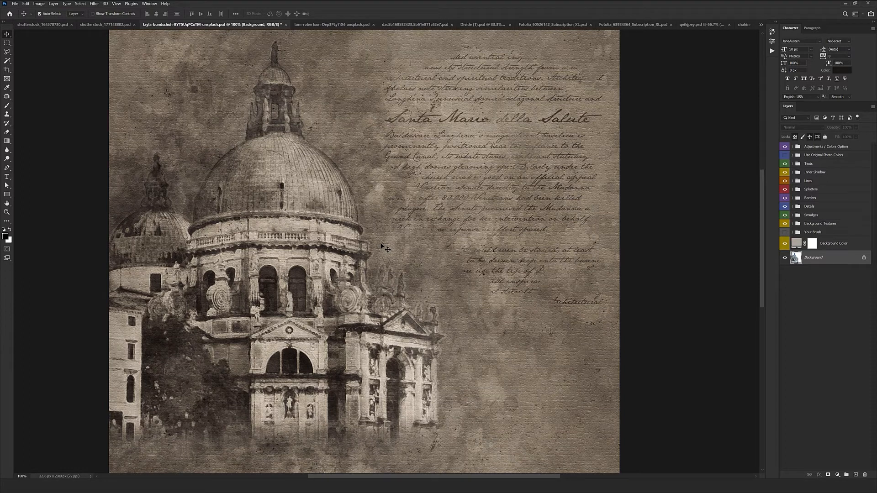
- Compare the skull bust artwork and the tall-hat portrait artwork with their original Background photos, restoring the layers in each document
key("ctrl+Tab")
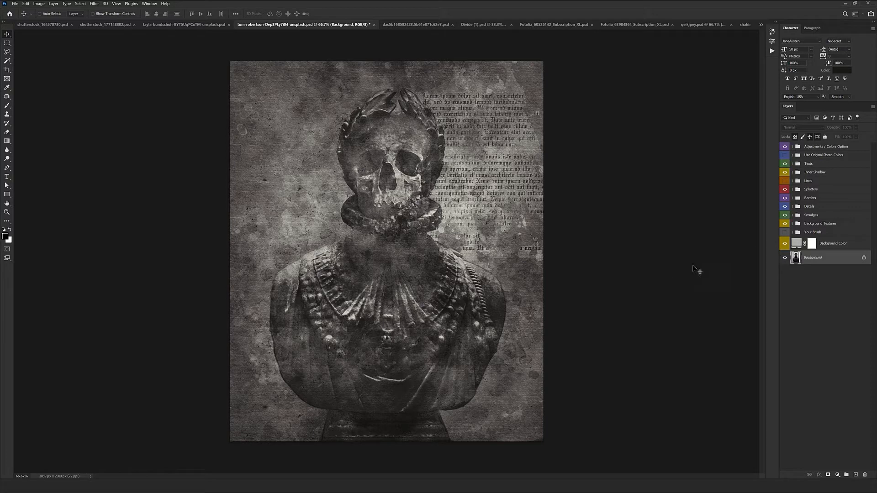
left_click(784, 258, "alt")
left_click(784, 259, "alt")
key("ctrl+Tab")
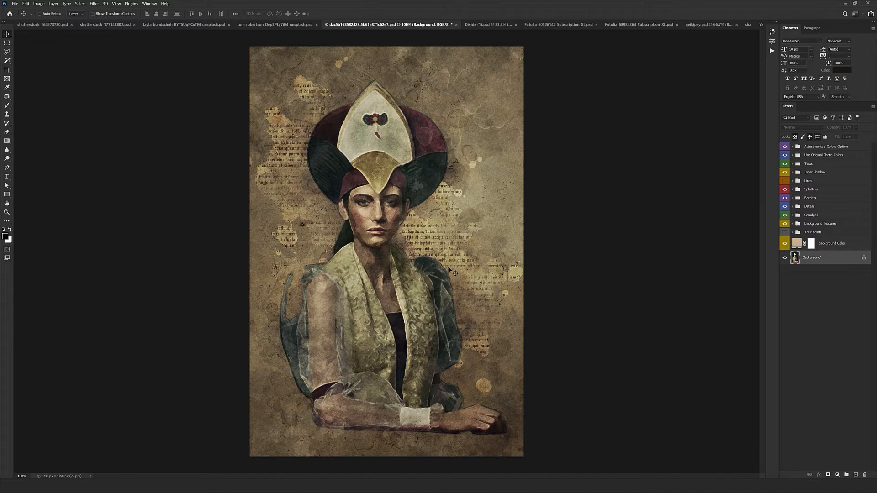
left_click(785, 258, "alt")
left_click(785, 259, "alt")
- View the female runner artwork in Divide (1).psd at 100% and compare it with its original Background photo
key("ctrl+Tab")
key("ctrl+1")
scroll(570, 213, "up", 3)
left_click(784, 259, "alt")
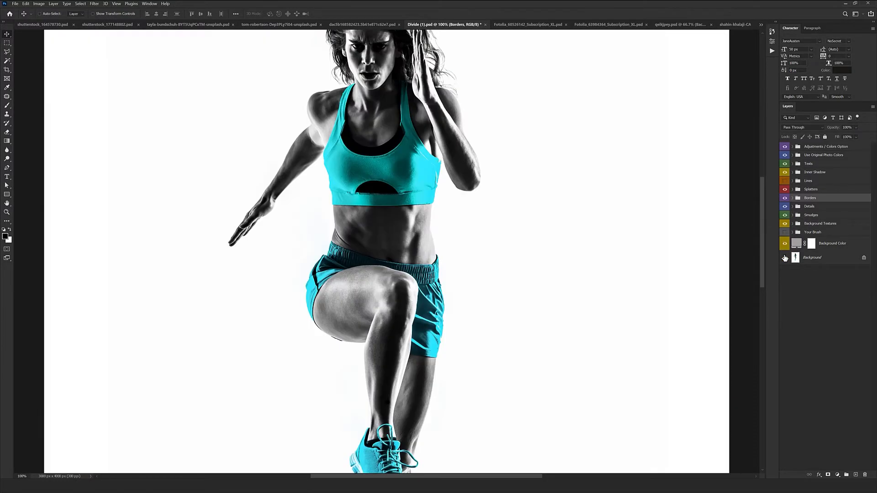
left_click(784, 259, "alt")
- Compare the Cowboys and Western 1926 artworks with their original Background photos, restoring the layers in each document
key("ctrl+Tab")
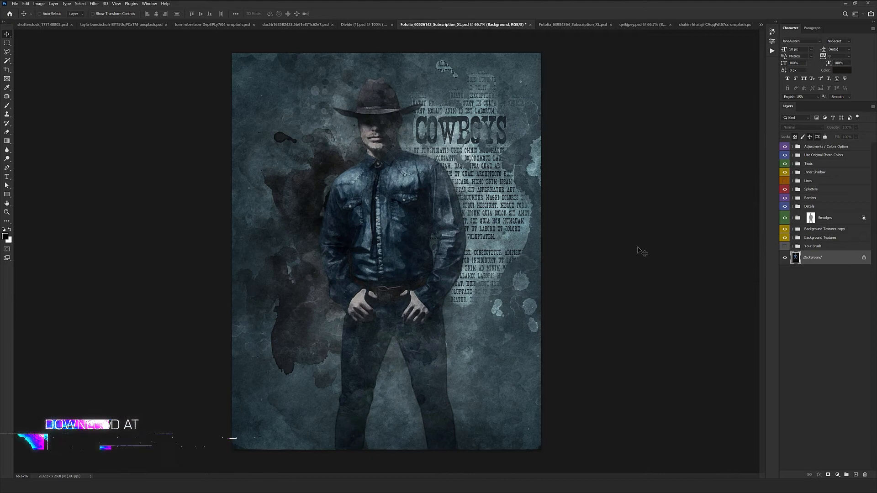
left_click(785, 258, "alt")
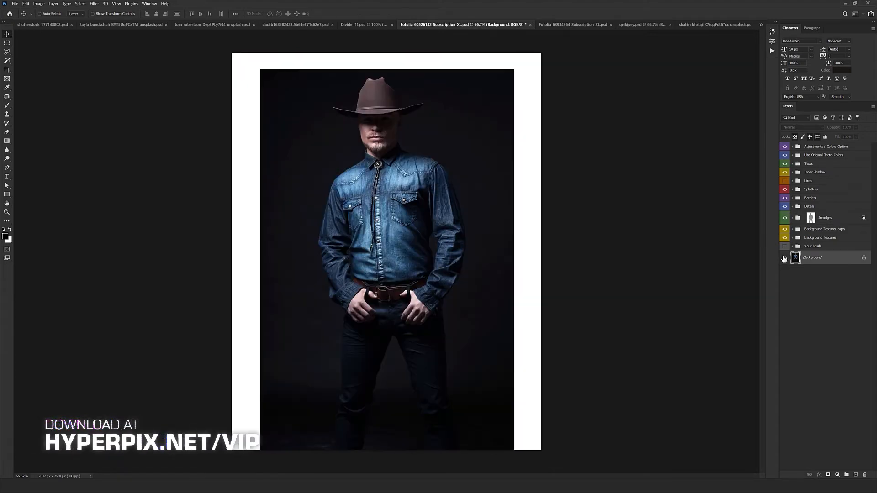
left_click(785, 259, "alt")
key("ctrl+Tab")
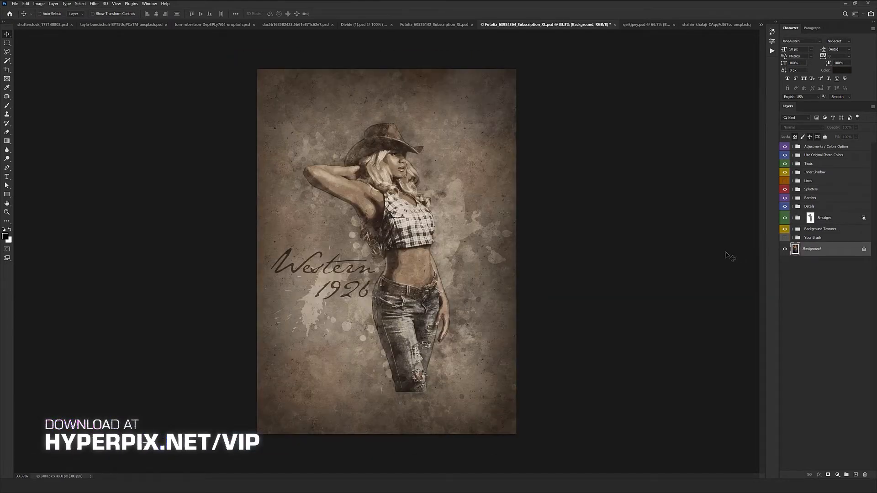
left_click(784, 248, "alt")
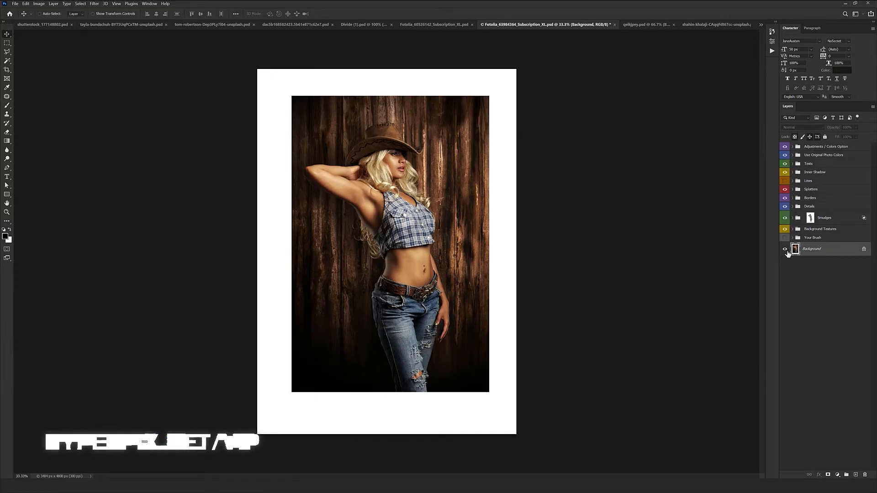
left_click(785, 249, "alt")
- Compare the large skull artwork and the flower-framed portrait artwork with their original Background photos, viewing the portrait at 100%
key("ctrl+Tab")
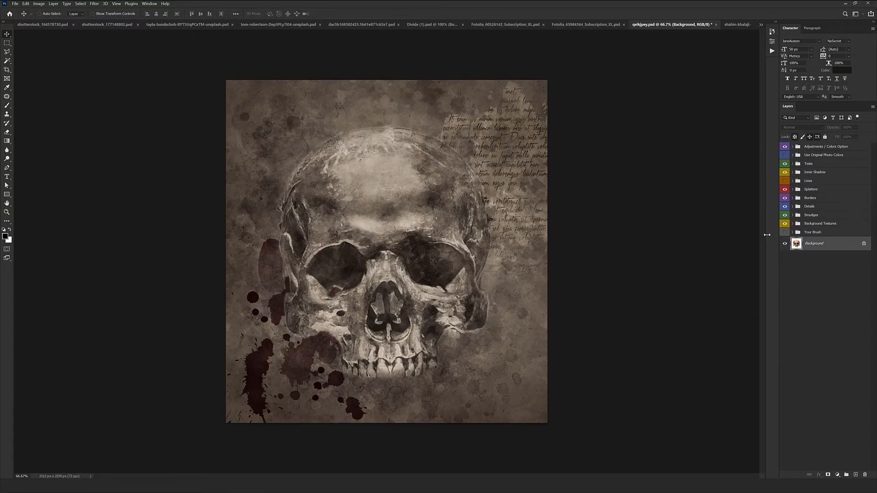
left_click(784, 244, "alt")
left_click(784, 245, "alt")
key("ctrl+Tab")
key("ctrl+1")
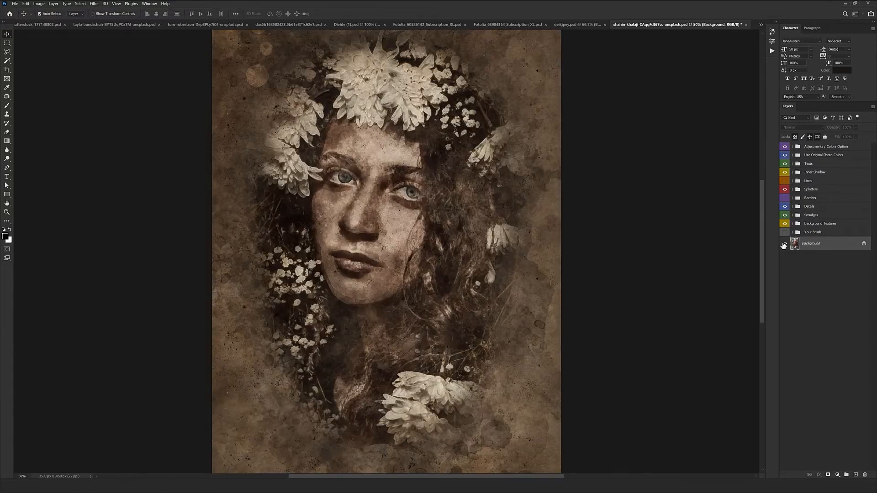
left_click(785, 246, "alt")
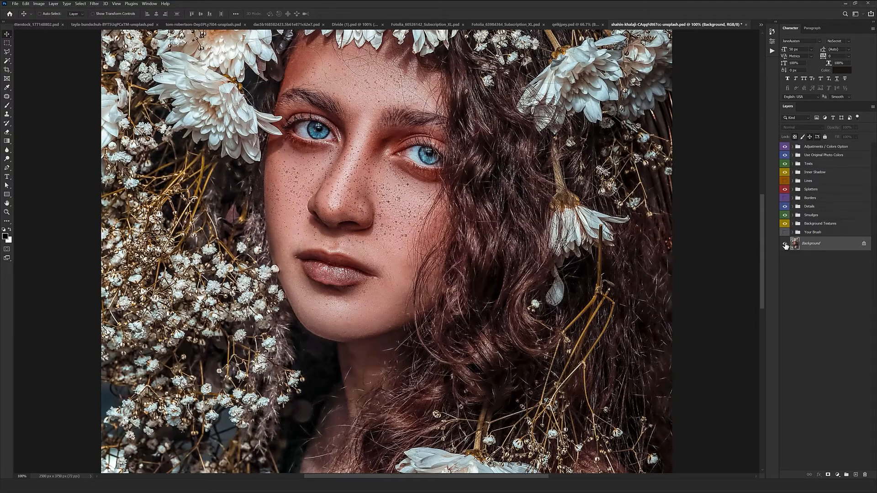
left_click(786, 246, "alt")
- Compare the artwork of the woman in fishnet stockings with its original photo, restore its layers, and return to the hooded swordswoman document
key("ctrl+Tab")
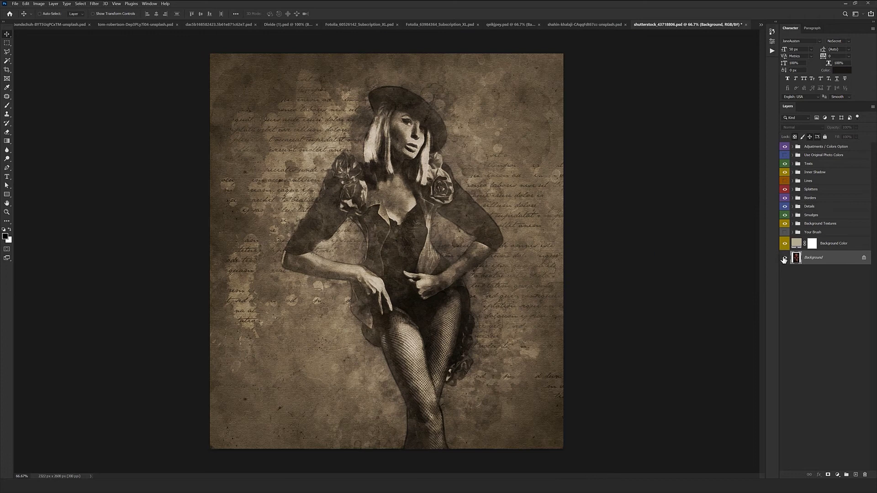
left_click(784, 259, "alt")
key("ctrl+z")
key("ctrl+Tab")
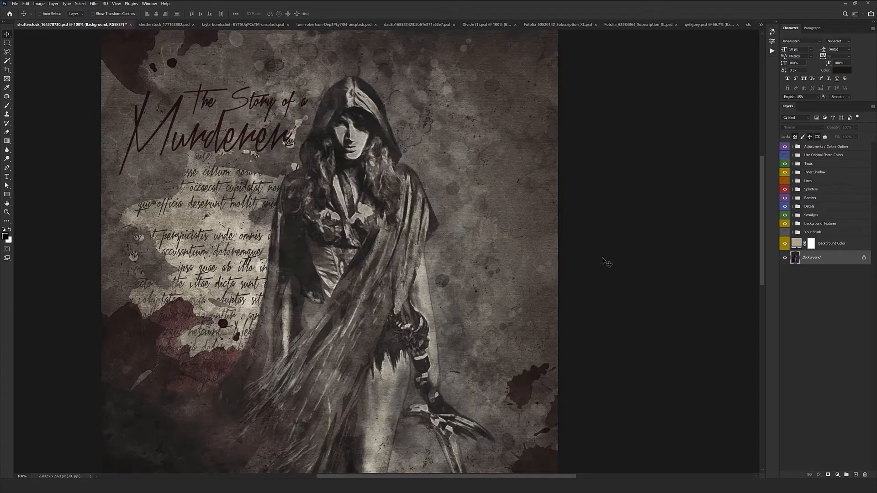
scroll(606, 261, "down", 2)
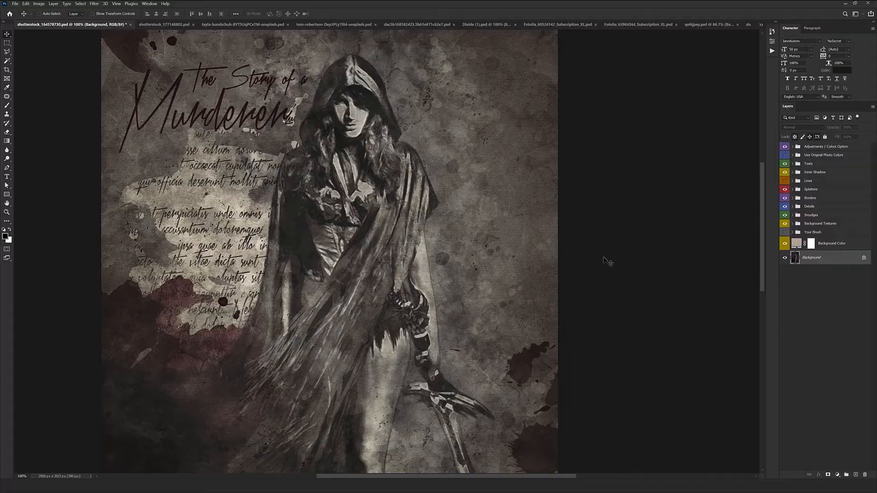
- Switch to File Explorer and examine the CC 2015 and Above Versions and CS5, CS6, CC 2014 folders of the Vintage Art Photoshop Action package
key("alt+Tab")
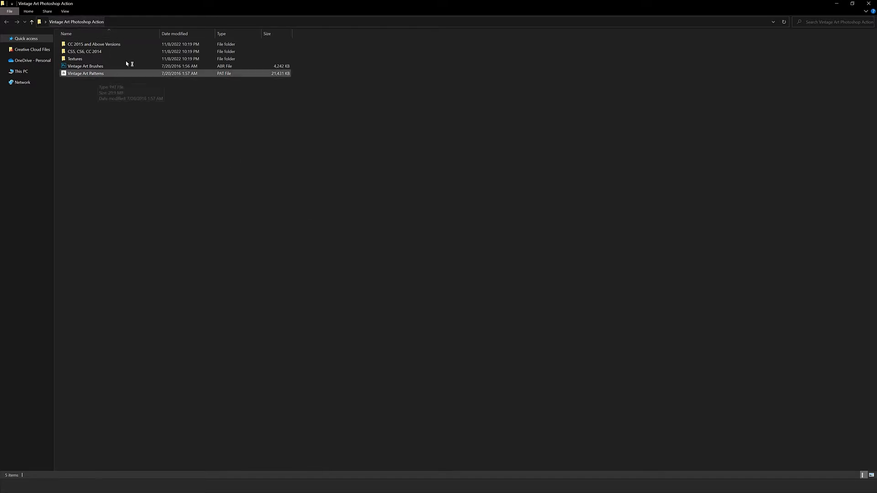
left_click_drag(141, 96, 115, 94)
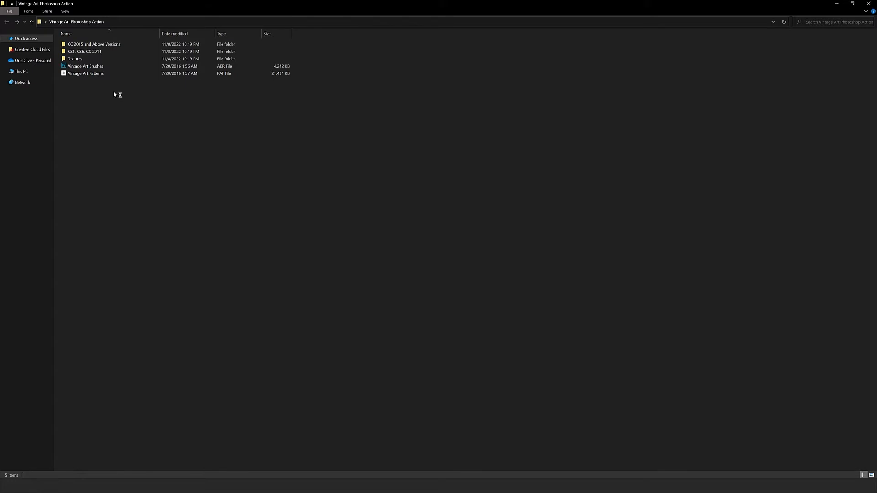
double_click(81, 47)
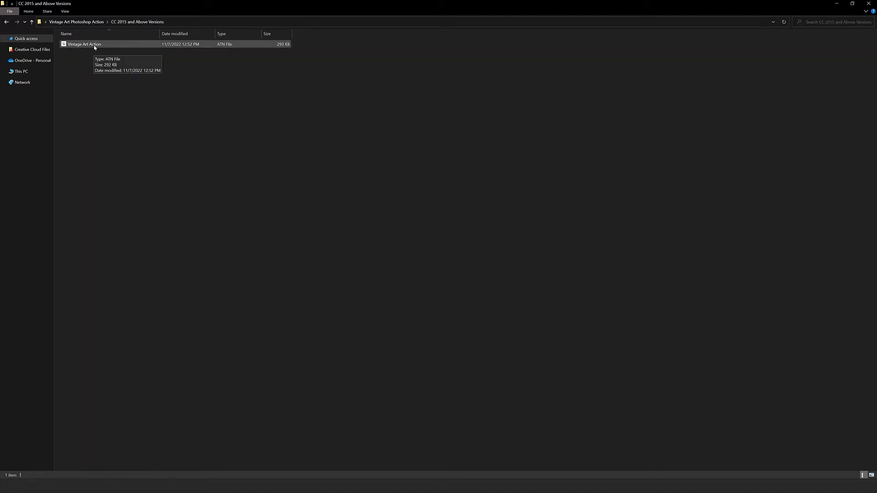
left_click(93, 22)
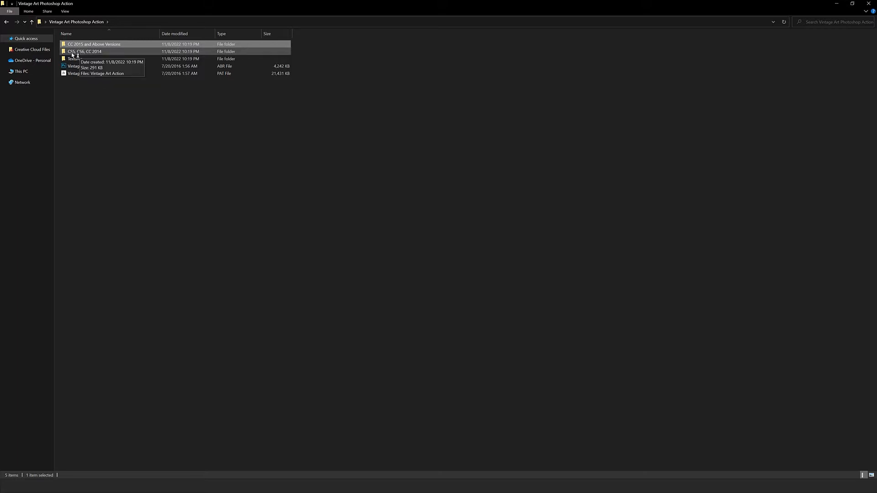
double_click(100, 53)
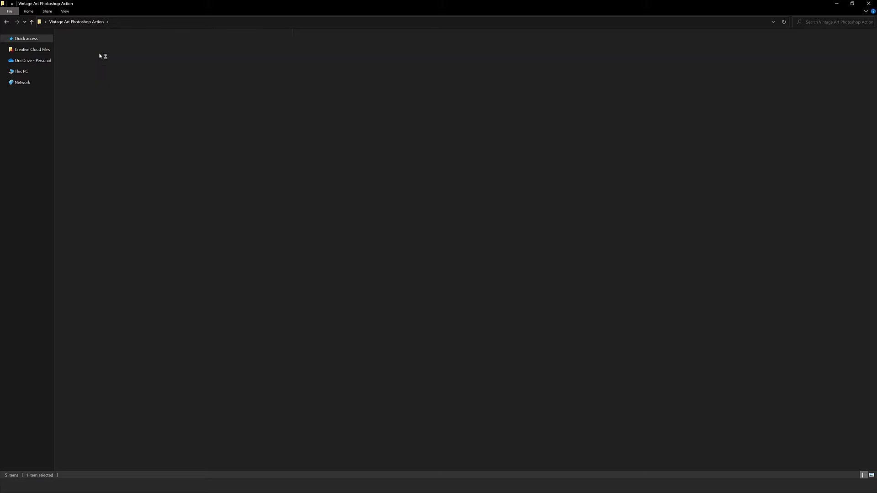
left_click(6, 21)
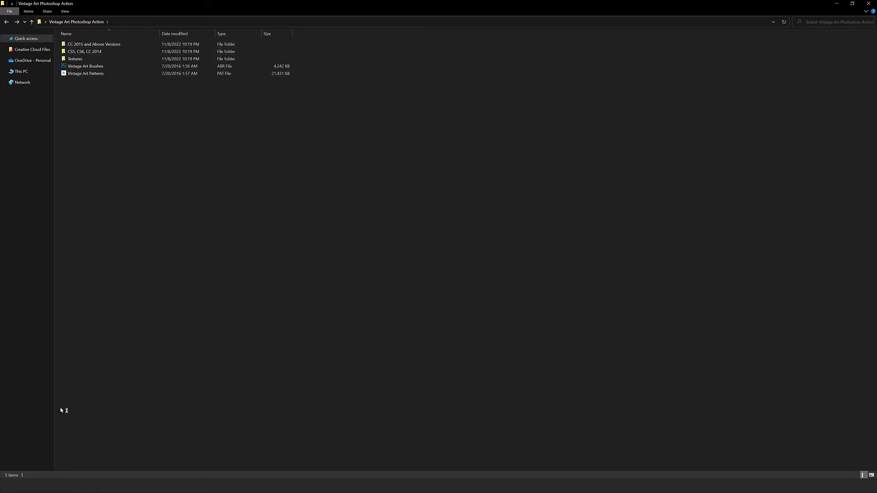
- Load the Vintage Art Action file from the CC 2015 and Above Versions folder into Photoshop and select its action in a widened actions list
double_click(105, 48)
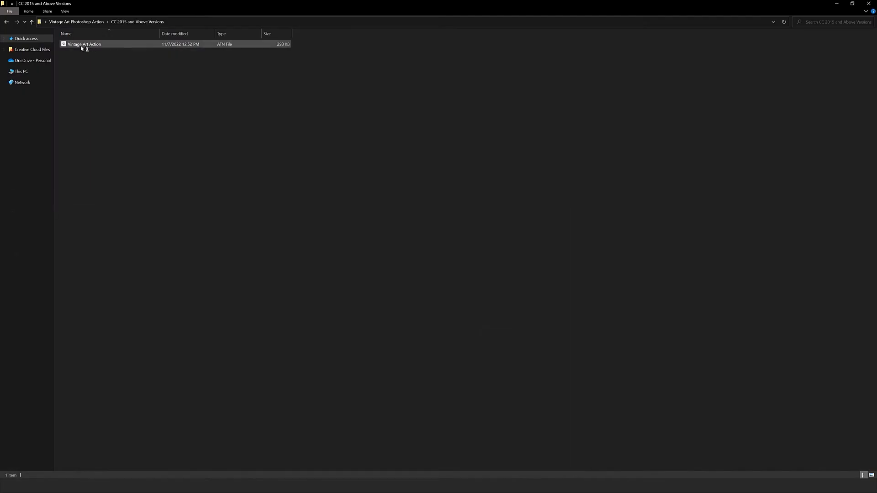
left_click_drag(81, 45, 271, 158)
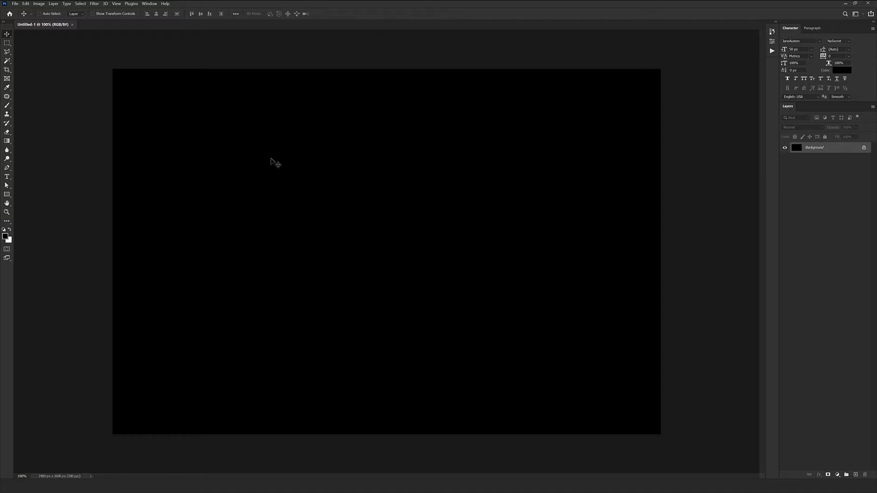
left_click(152, 7)
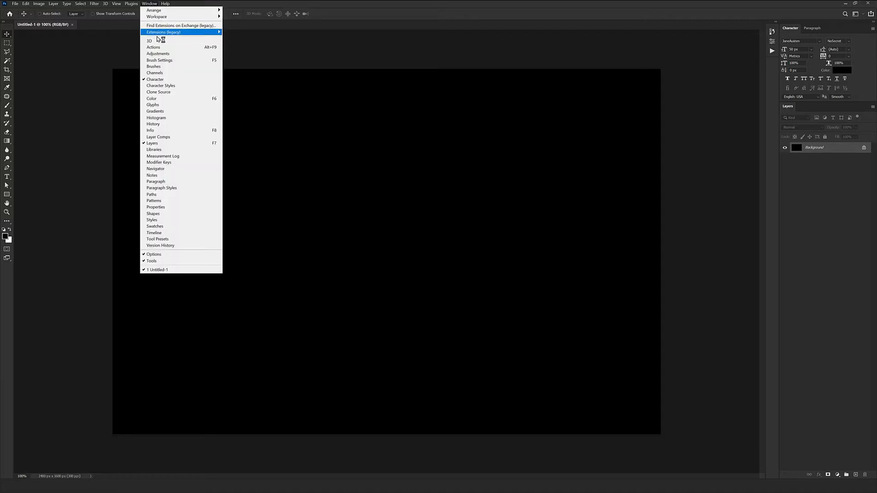
left_click(162, 49)
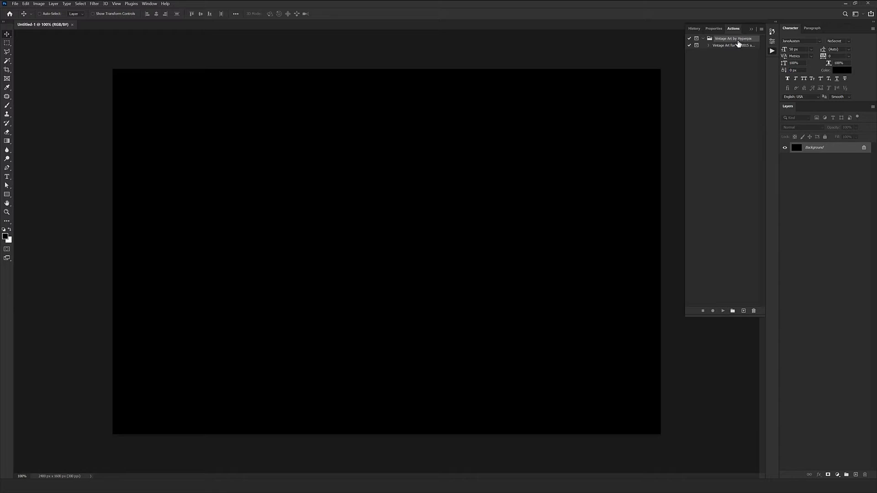
left_click_drag(687, 59, 644, 58)
left_click(719, 46)
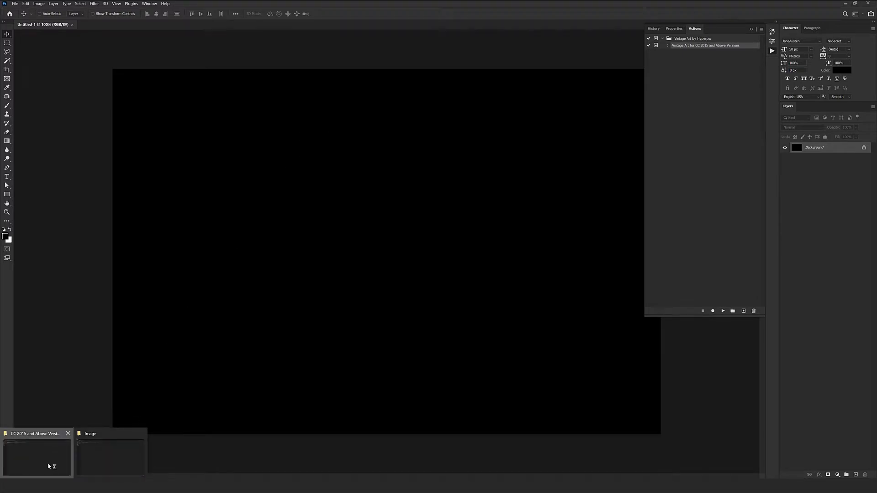
- Switch to File Explorer and view the contents of the Textures folder in the Vintage Art Photoshop Action package
left_click(48, 465)
key("BackSpace")
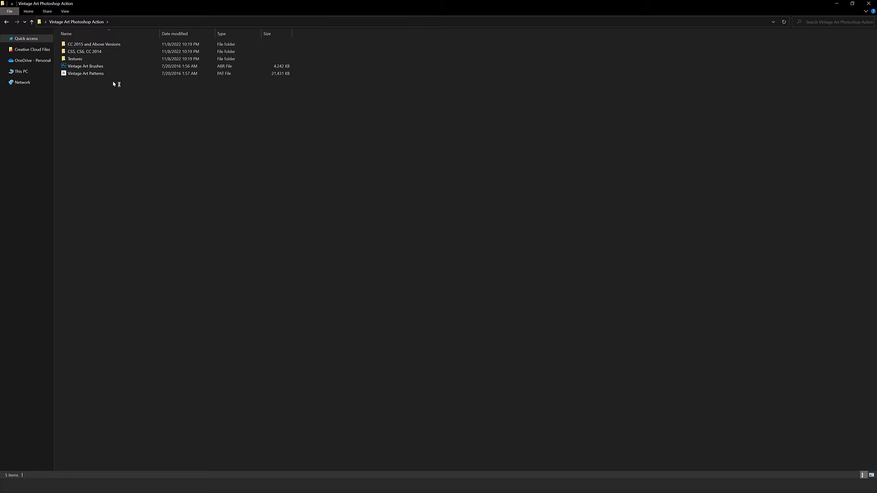
left_click(69, 59)
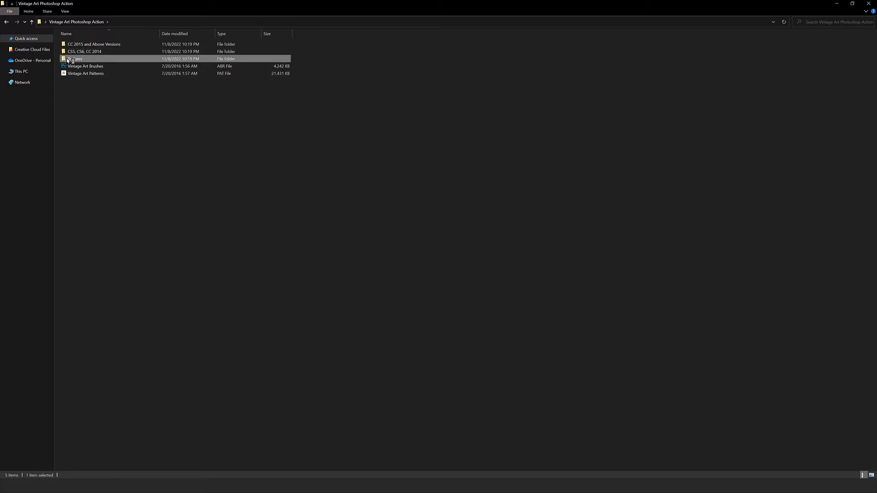
double_click(70, 59)
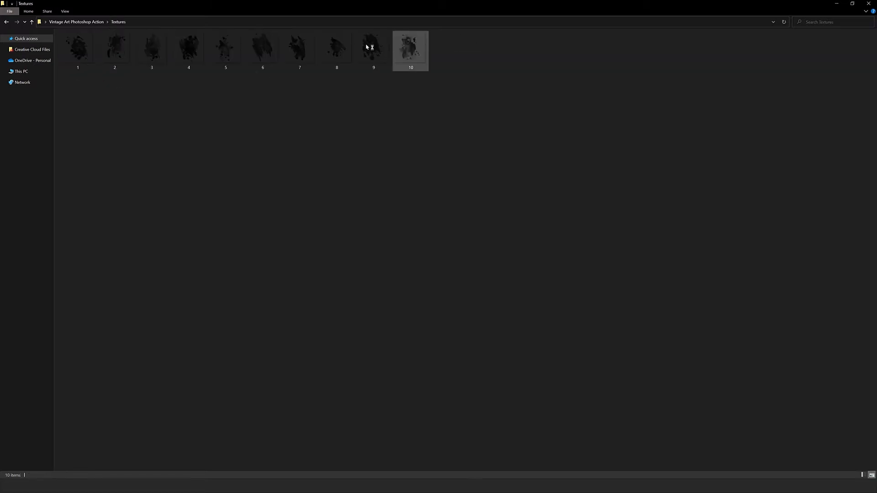
left_click(6, 22)
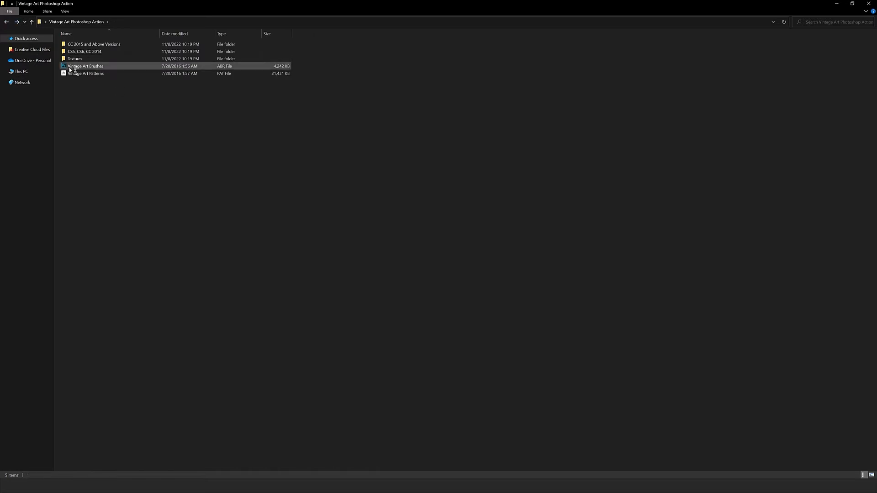
- Load the Vintage Art Brushes and Vintage Art Patterns files from the package folder into Photoshop
double_click(103, 73)
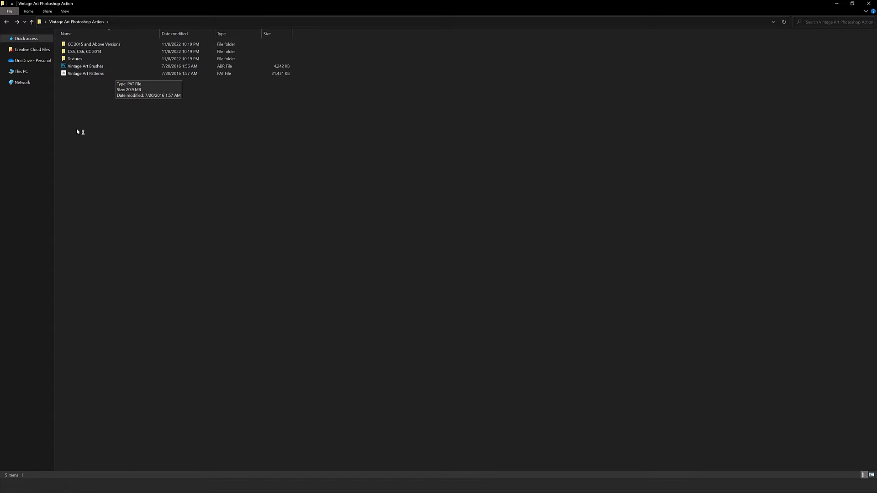
double_click(93, 69)
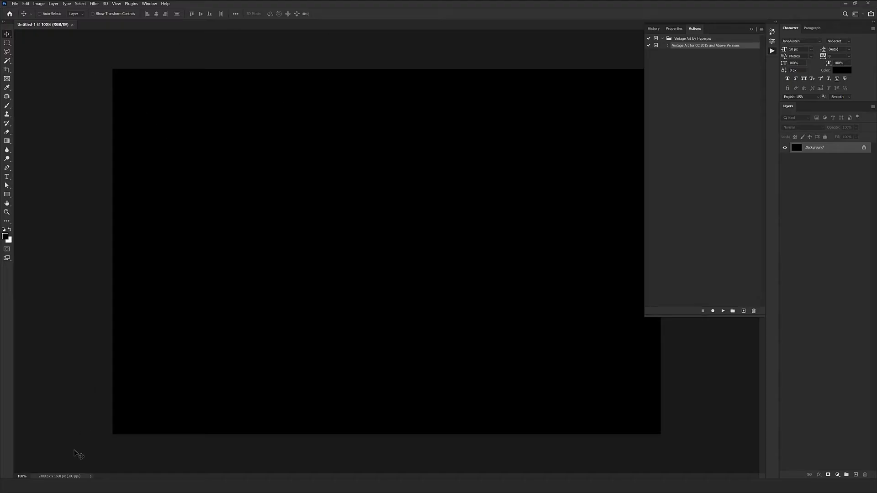
mouse_move(73, 485)
left_click(36, 450)
double_click(93, 74)
- Check the Brush tool's presets for the Vintage Art Brushes group
left_click(8, 106)
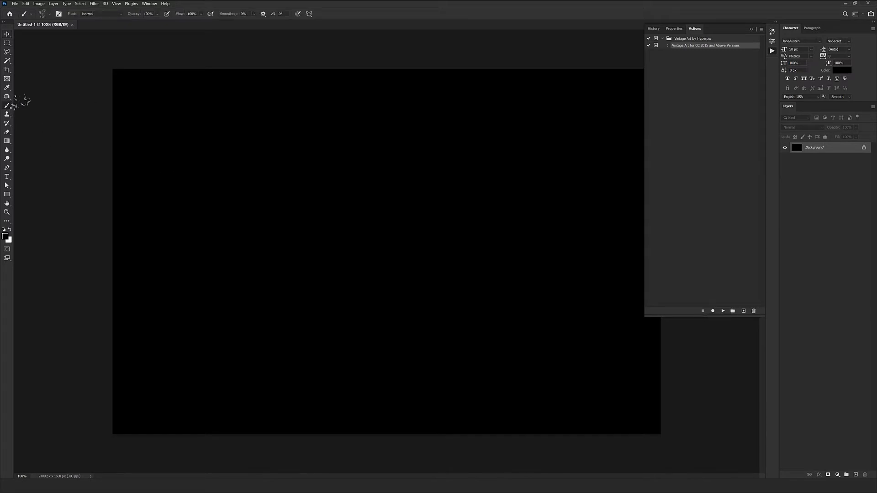
right_click(293, 122)
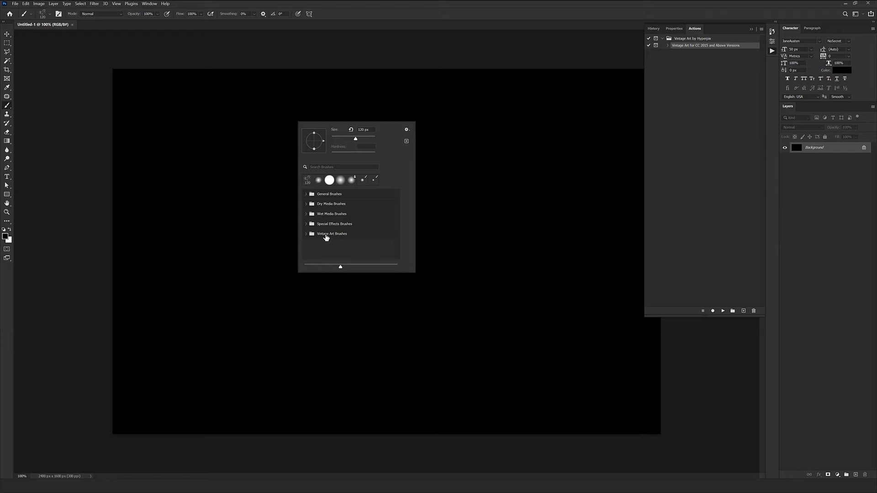
left_click(332, 236)
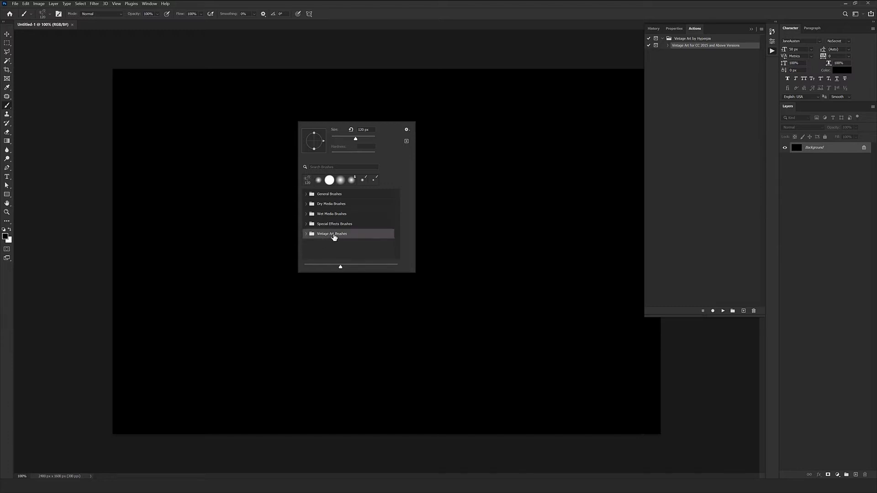
left_click(389, 26)
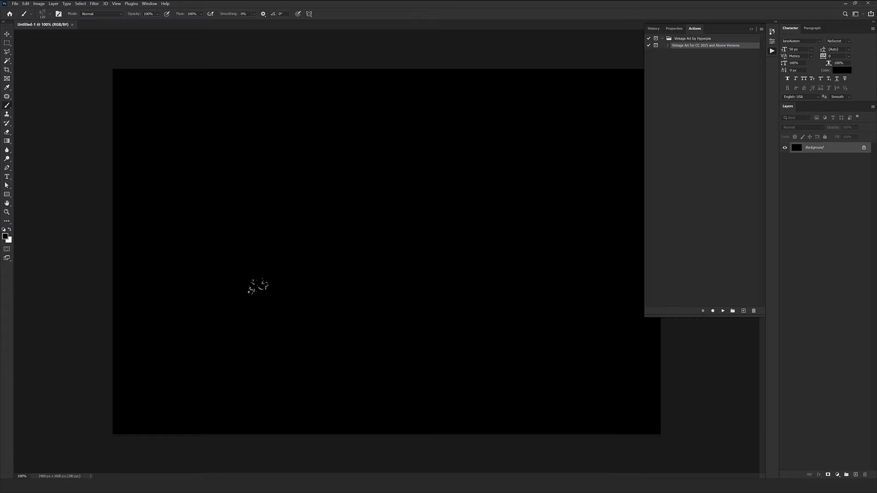
- Open Fotolia_95137281_Subscription_Monthly_XXL from the Image folder in Photoshop, close the Untitled-1 document and activate the Move tool
mouse_move(73, 487)
left_click(109, 464)
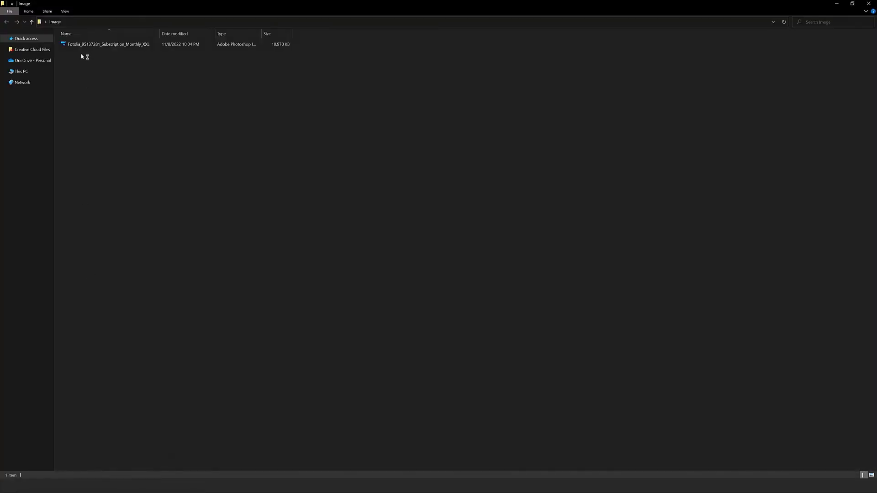
double_click(82, 50)
left_click(72, 24)
left_click(7, 34)
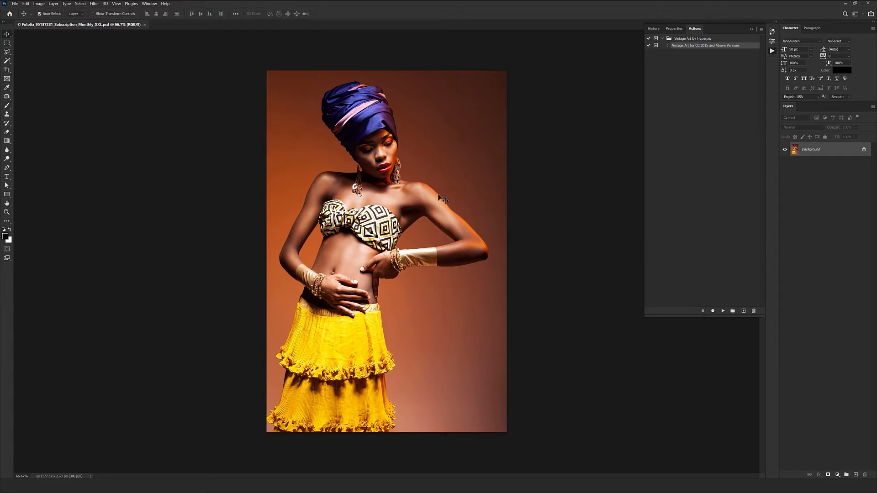
- Check the photo's width, height and resolution in Image Size without changing them, and examine the woman at 100%
key("ctrl+alt+i")
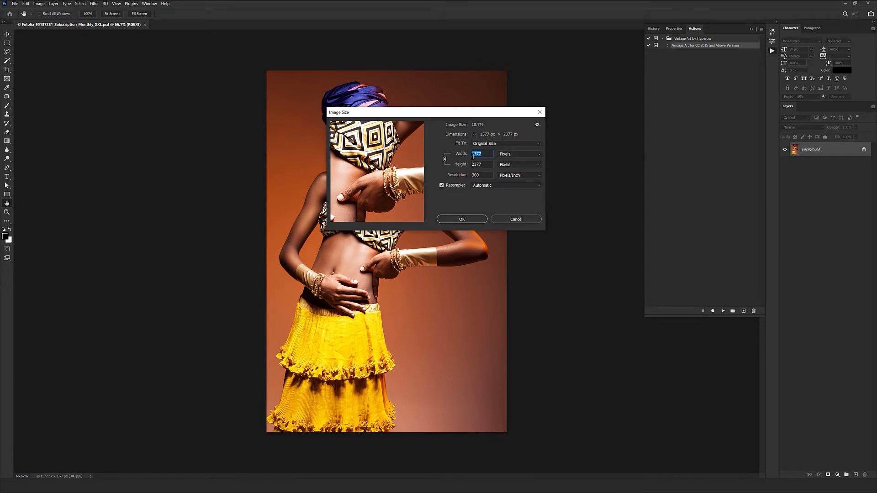
left_click(516, 220)
key("ctrl+1")
scroll(372, 186, "up", 3)
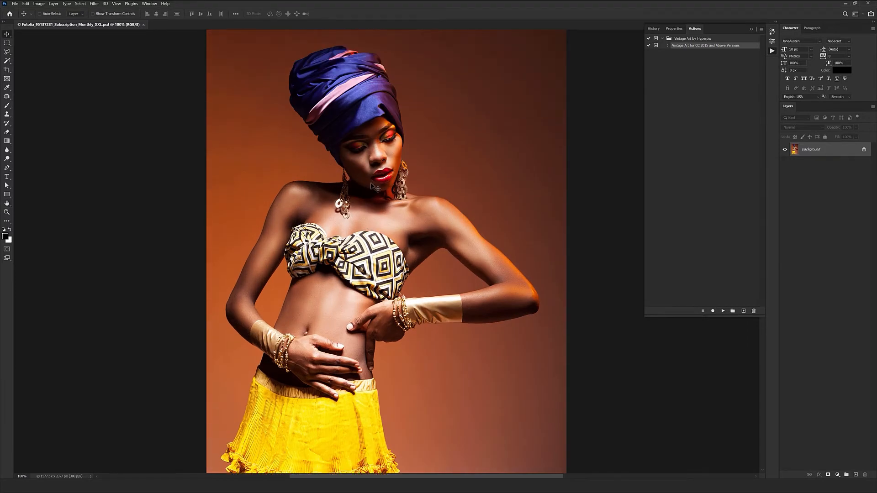
scroll(372, 187, "down", 3)
scroll(376, 184, "down", 2)
scroll(376, 185, "up", 2)
scroll(382, 187, "up", 2)
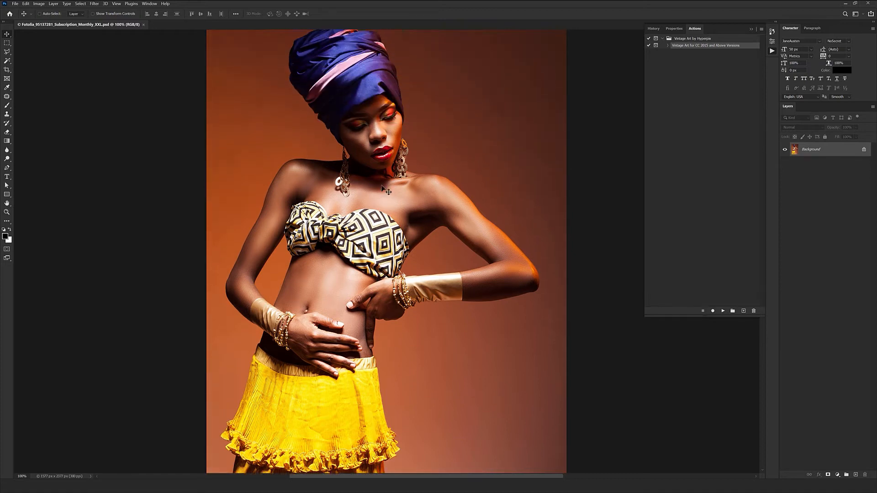
scroll(380, 183, "up", 1)
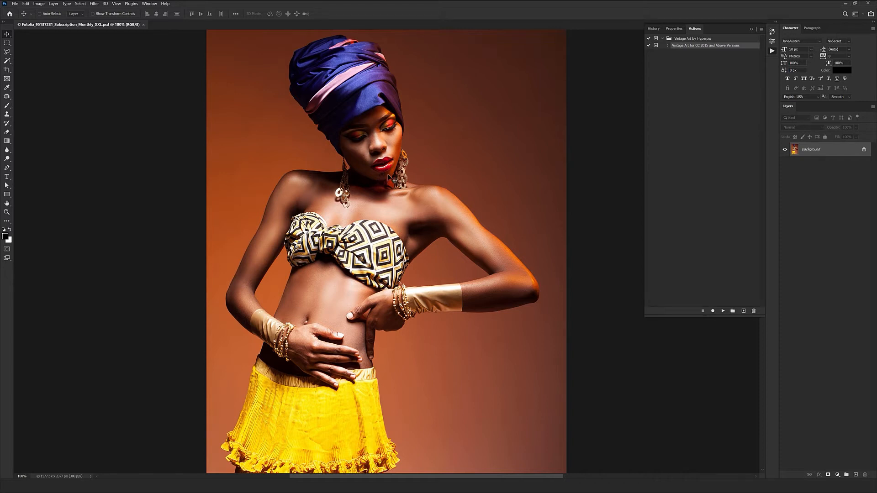
scroll(392, 178, "down", 1)
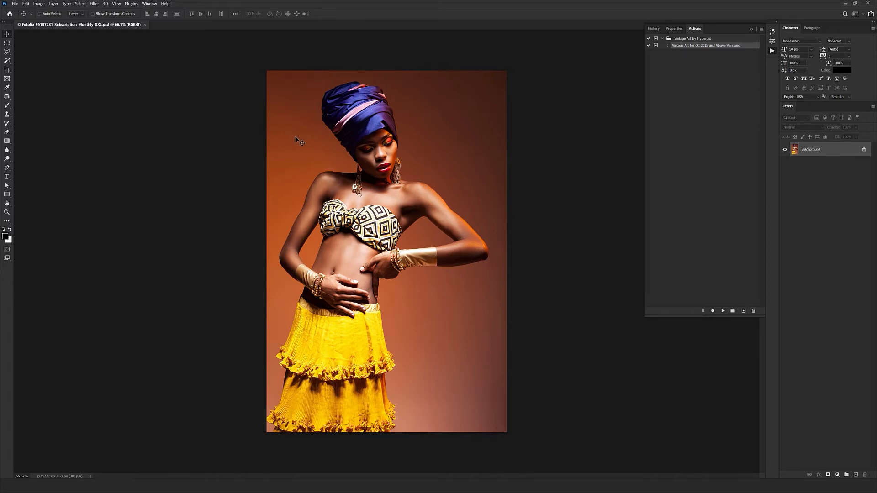
- Trace part of the woman's outline with a Pen tool path around the headwrap and down the shoulder and bent arm
left_click(6, 107)
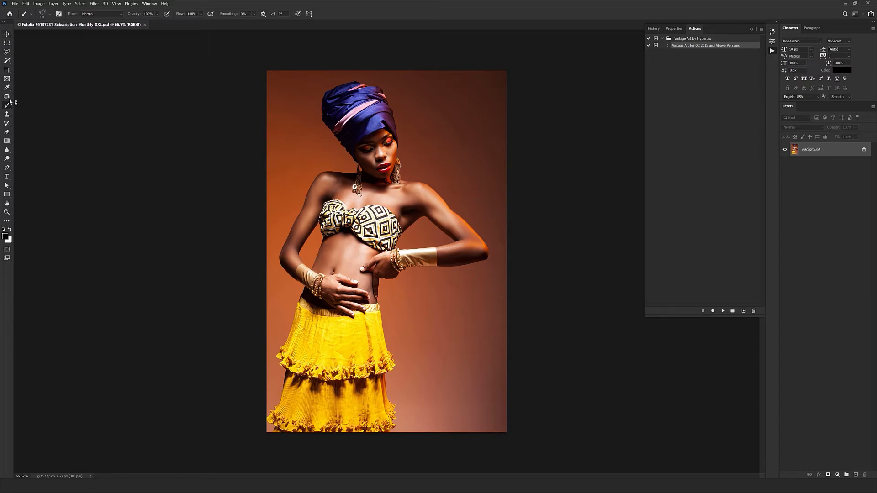
key("p")
left_click(399, 134)
left_click(393, 102)
left_click(383, 90)
left_click(362, 81)
left_click(338, 80)
left_click(327, 92)
left_click(328, 109)
left_click(339, 132)
left_click(349, 144)
left_click(290, 223)
left_click(279, 261)
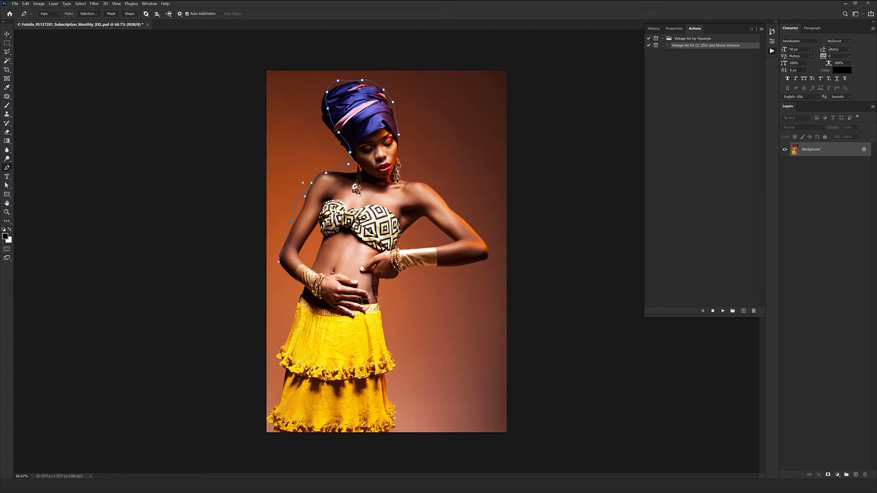
- Undo the Pen path traced along the headwrap and arm
key("ctrl+z")
key("ctrl+z")
key("ctrl+z")
key("ctrl+z")
key("ctrl+z")
key("ctrl+z")
key("ctrl+z")
key("ctrl+z")
key("ctrl+z")
key("ctrl+z")
- Select the woman with Select Subject and fill the selection with black on a new layer named brush
left_click(82, 4)
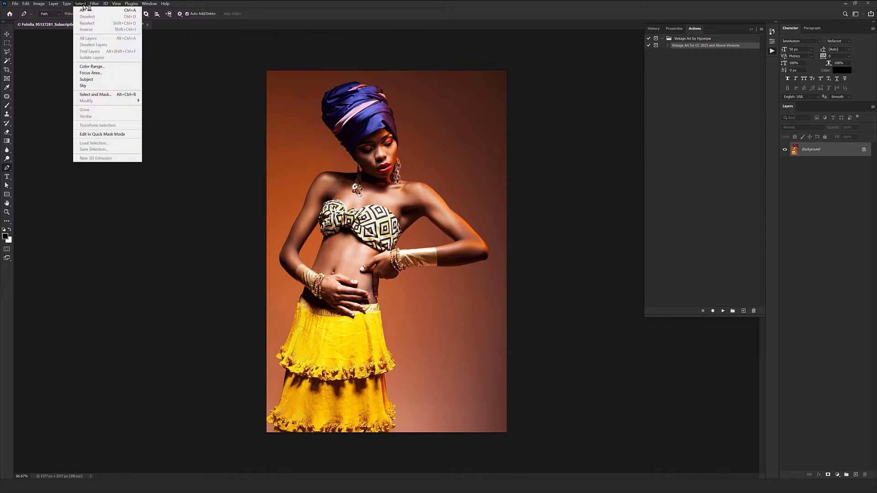
left_click(104, 81)
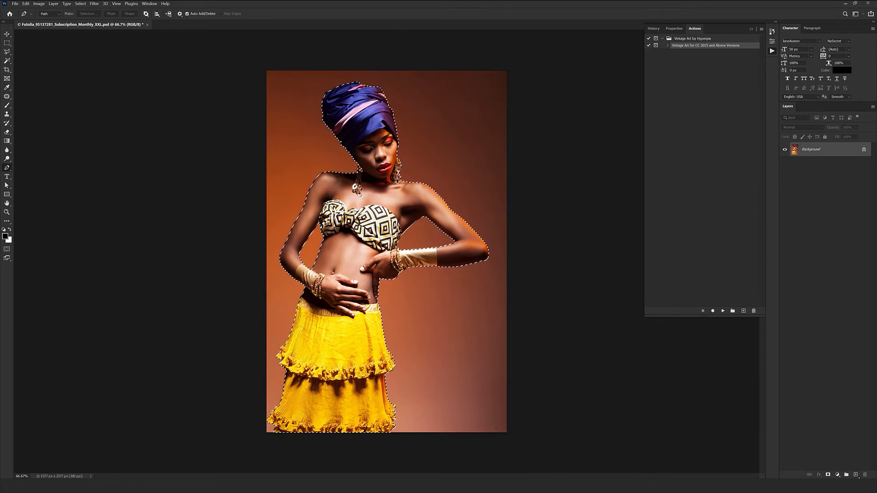
left_click(856, 475)
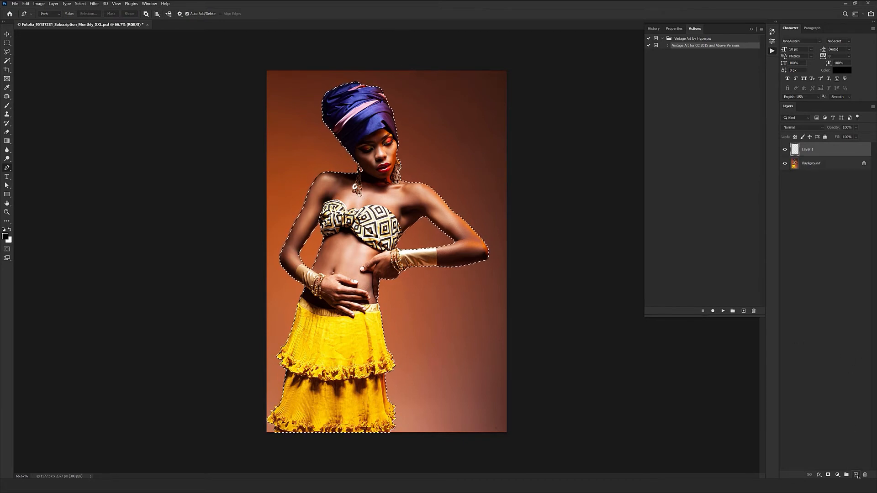
double_click(807, 149)
type("brush")
key("Return")
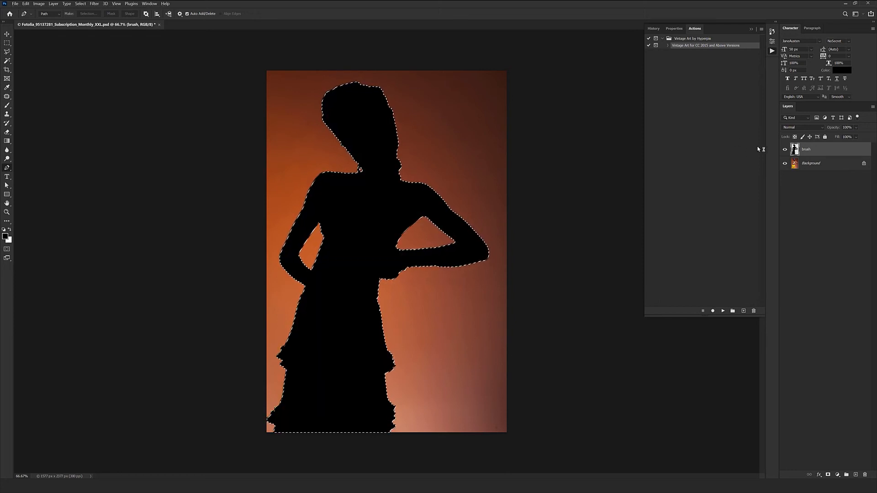
- Clear the brush layer's fill, paint the selected woman solid black with a large round brush, and deselect
key("Delete")
left_click(7, 105)
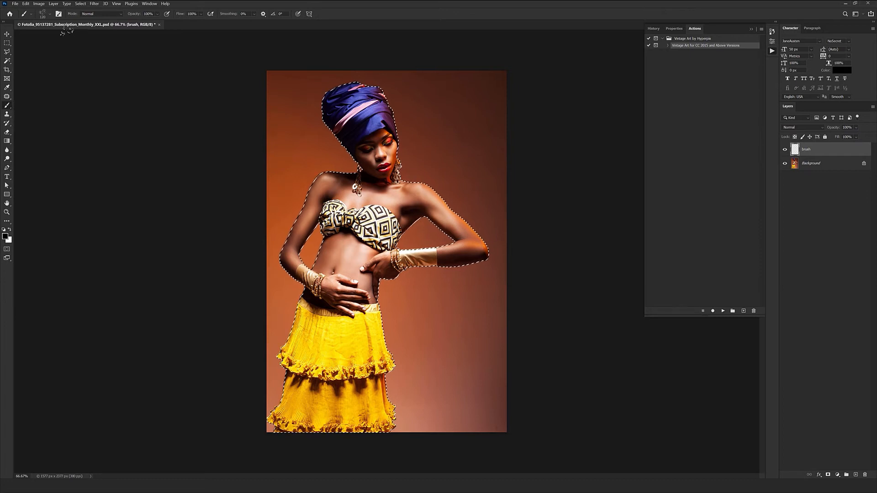
left_click(42, 13)
double_click(15, 78)
mouse_move(475, 209)
left_mouse_down()
mouse_move(342, 391)
mouse_move(402, 275)
mouse_move(417, 39)
mouse_move(440, 102)
mouse_move(533, 238)
left_mouse_up()
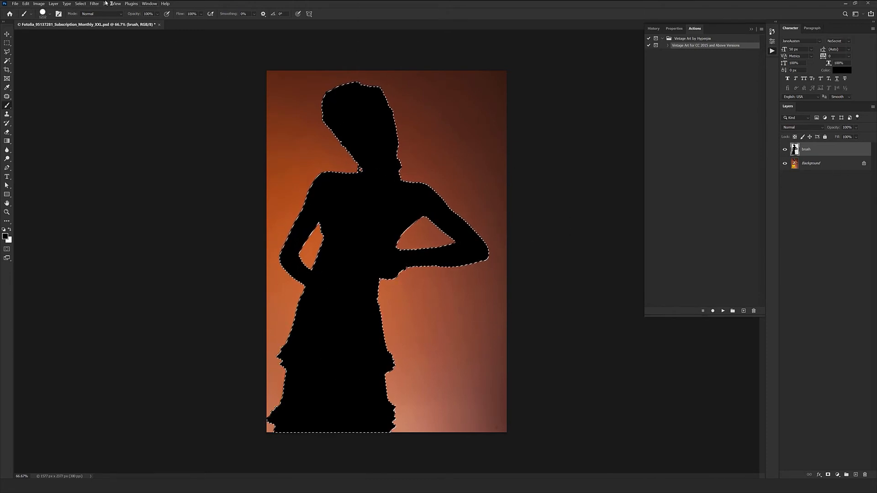
left_click(82, 4)
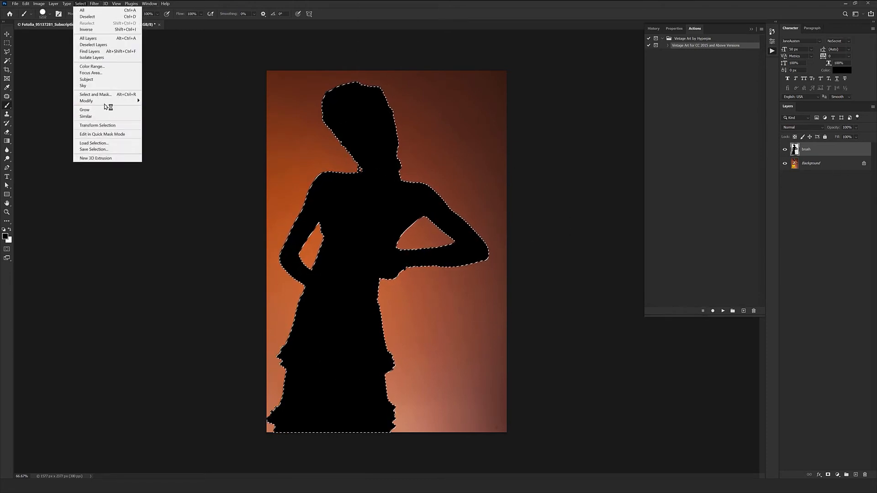
key("ctrl+d")
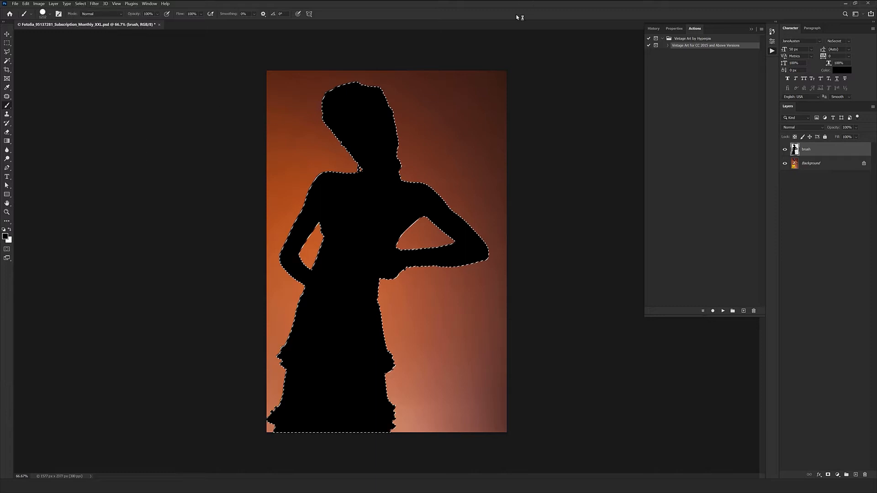
- Hide the brush layer and try painting the headwrap and face freehand in black on a new layer above the Background
left_click(784, 149)
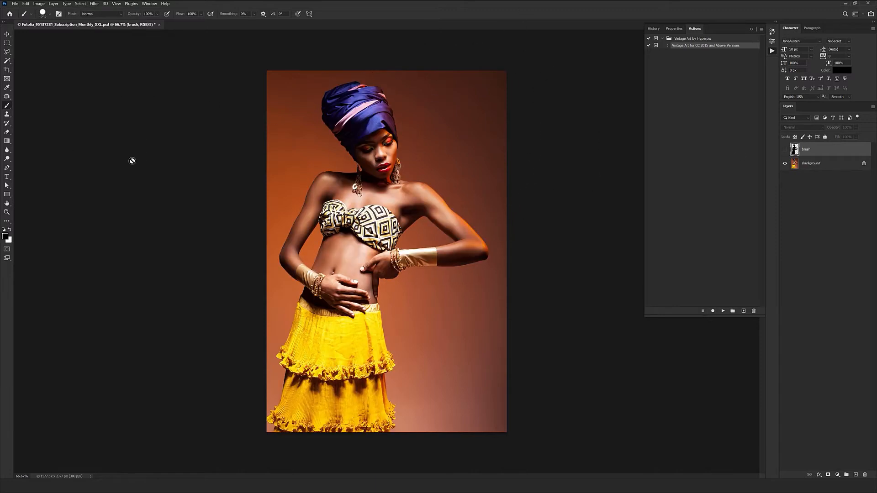
left_click(808, 164)
left_click(856, 475)
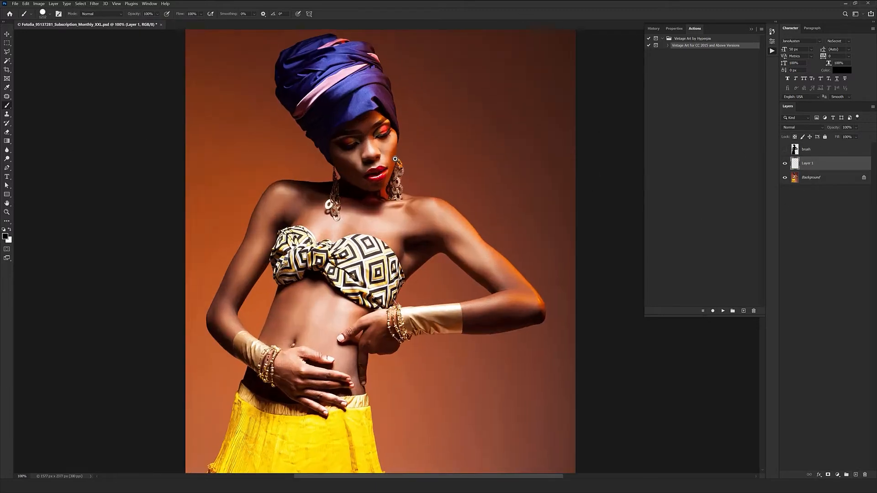
scroll(274, 192, "up", 2)
left_click(220, 240)
mouse_move(220, 239)
left_mouse_down()
mouse_move(204, 221)
mouse_move(319, 206)
mouse_move(265, 102)
mouse_move(238, 73)
left_mouse_up()
left_click_drag(247, 110, 311, 309)
mouse_move(312, 309)
left_mouse_down()
mouse_move(272, 196)
mouse_move(384, 183)
mouse_move(401, 198)
mouse_move(343, 171)
mouse_move(363, 274)
mouse_move(349, 233)
left_mouse_up()
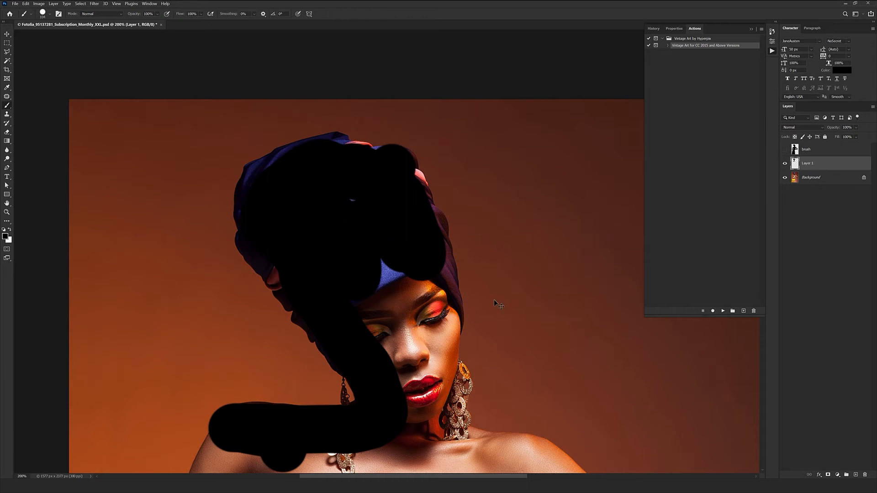
- Undo the freehand strokes, delete the extra layer, and show and select the brush layer again
key("ctrl+z")
key("ctrl+z")
key("ctrl+minus")
key("ctrl+minus")
key("ctrl+minus")
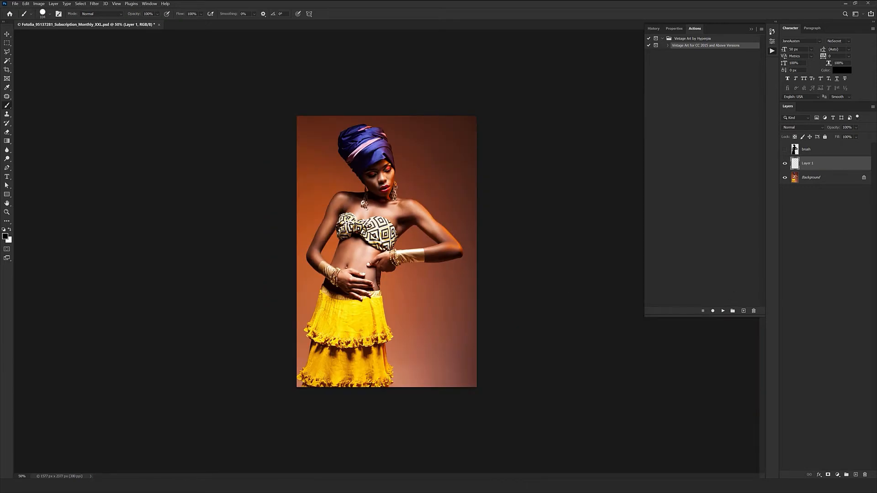
key("Delete")
left_click(784, 151)
left_click(817, 149)
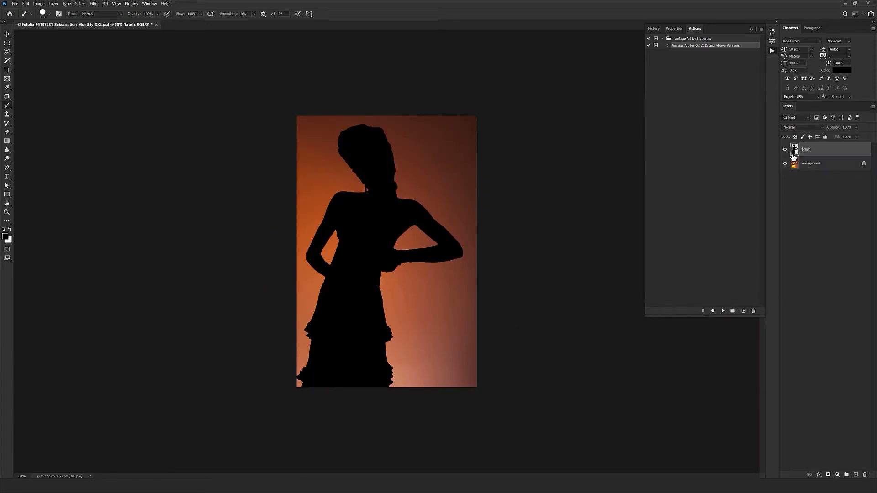
- Extend the canvas with white space above and on both sides of the photo to about 2093 × 2545 px using Crop
key("v")
key("ctrl+plus")
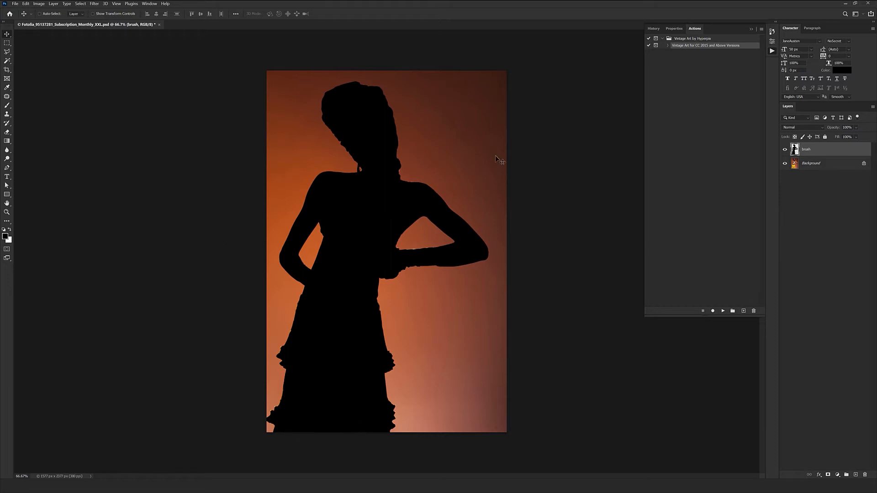
key("c")
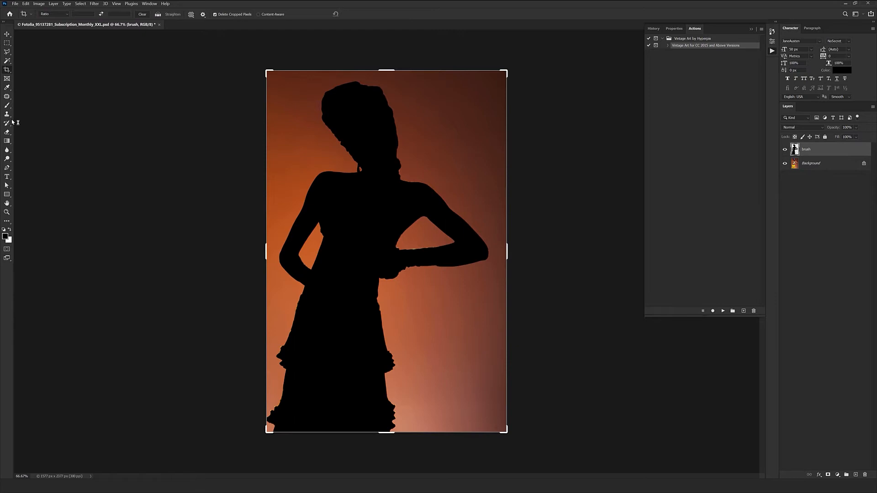
left_click_drag(386, 71, 386, 43)
left_click_drag(265, 176, 243, 176)
left_click_drag(534, 247, 546, 247)
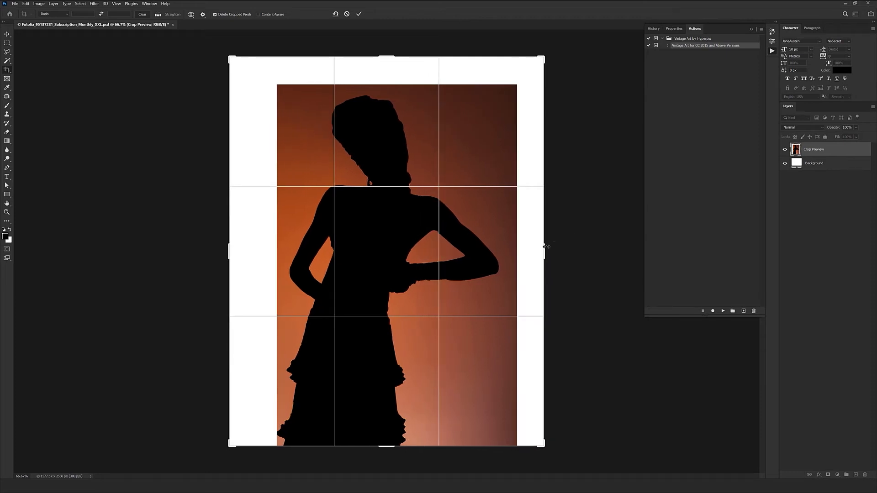
left_click_drag(385, 54, 385, 56)
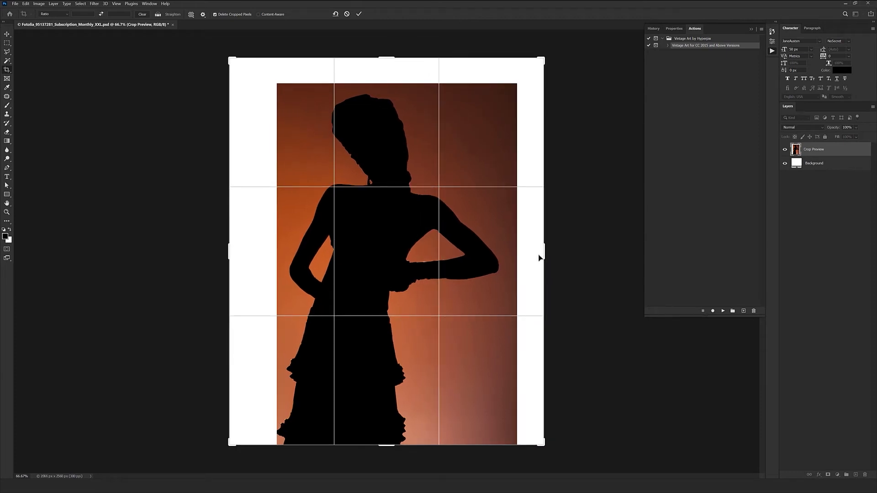
left_click_drag(230, 254, 225, 254)
key("Return")
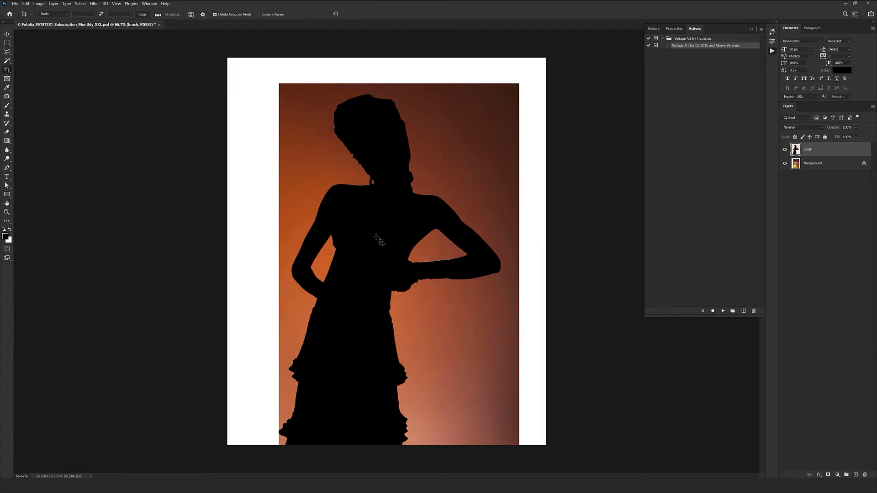
- Expand the Vintage Art for CC 2015 and Above Versions action and run it on the prepared brush layer
key("v")
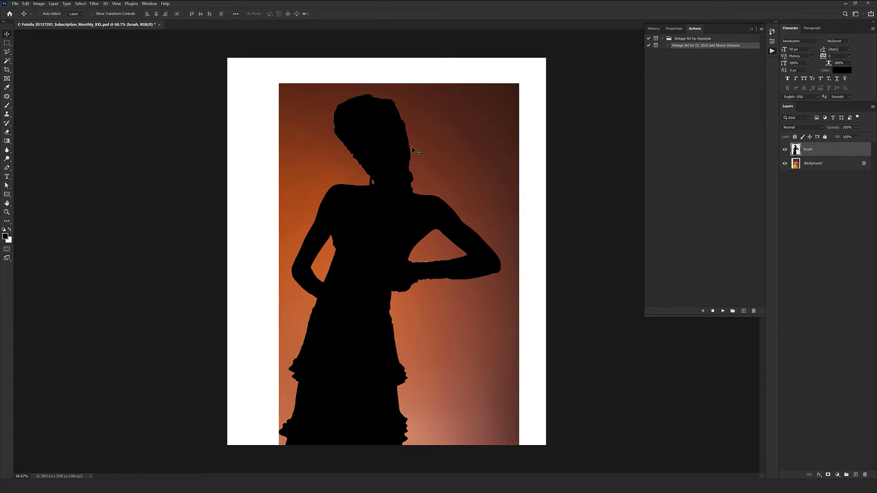
key("b")
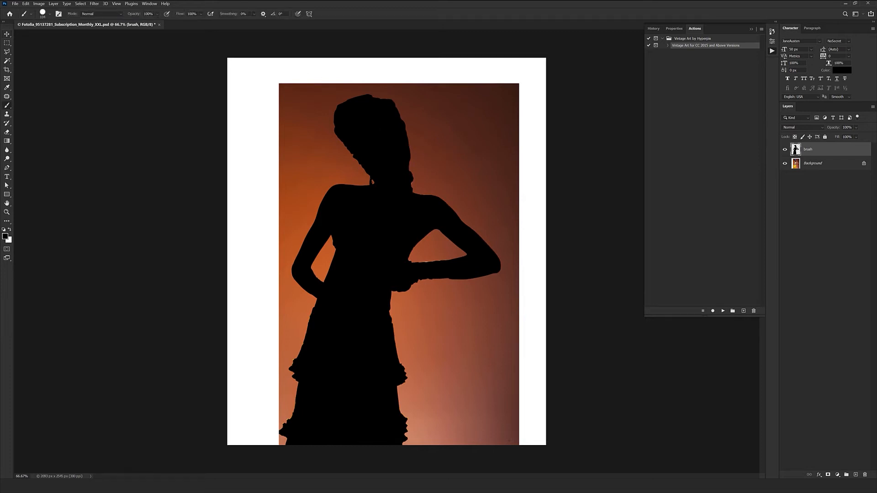
key("v")
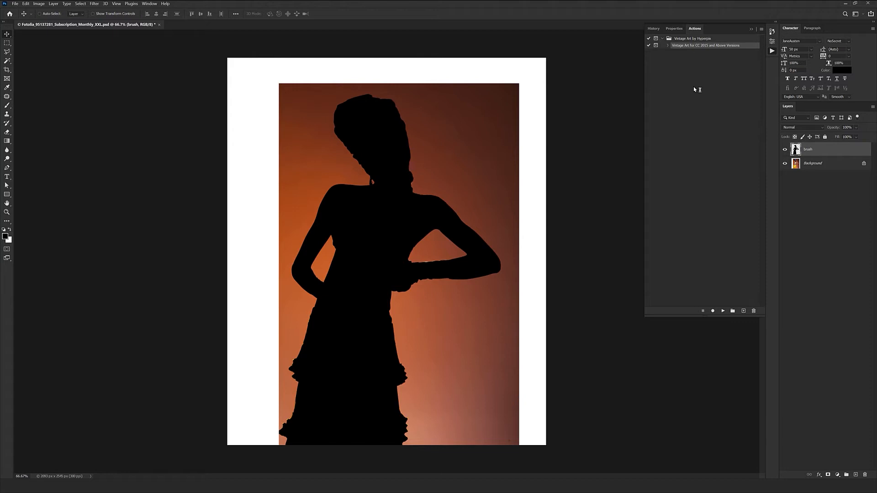
left_click(667, 46)
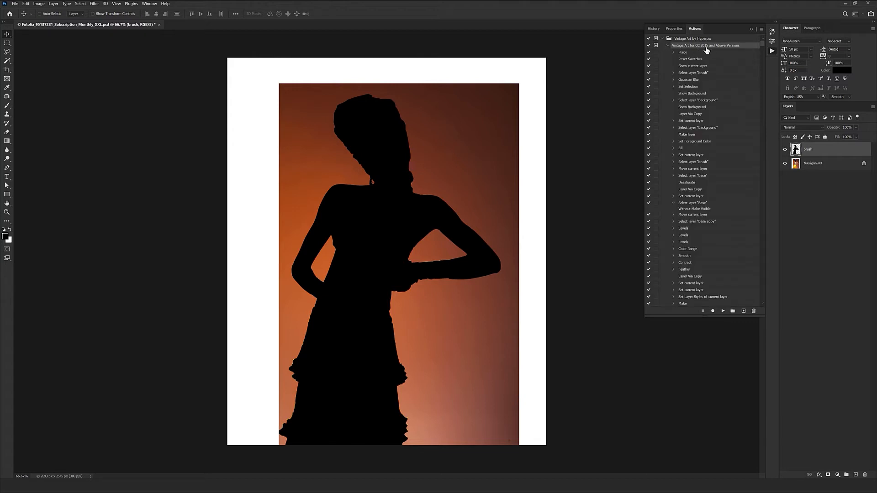
left_click(723, 313)
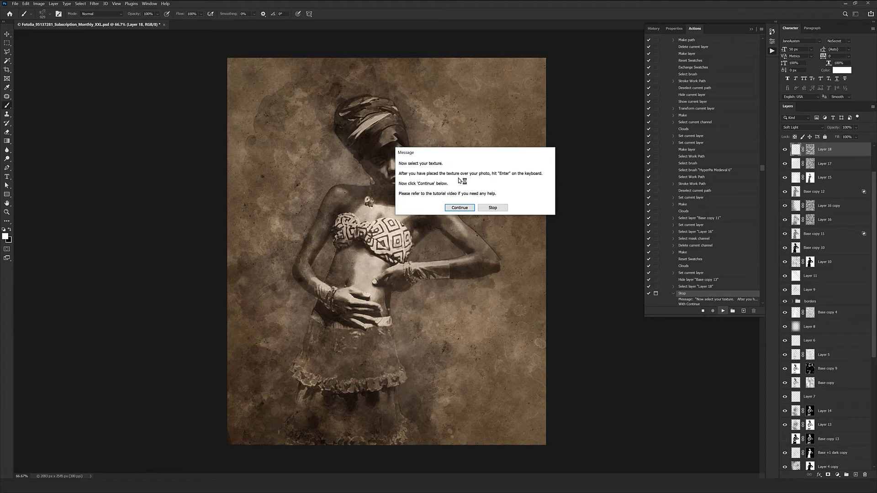
- Continue past the texture message and place texture 9 from the Vintage Art Photoshop Action Textures folder
left_click(459, 208)
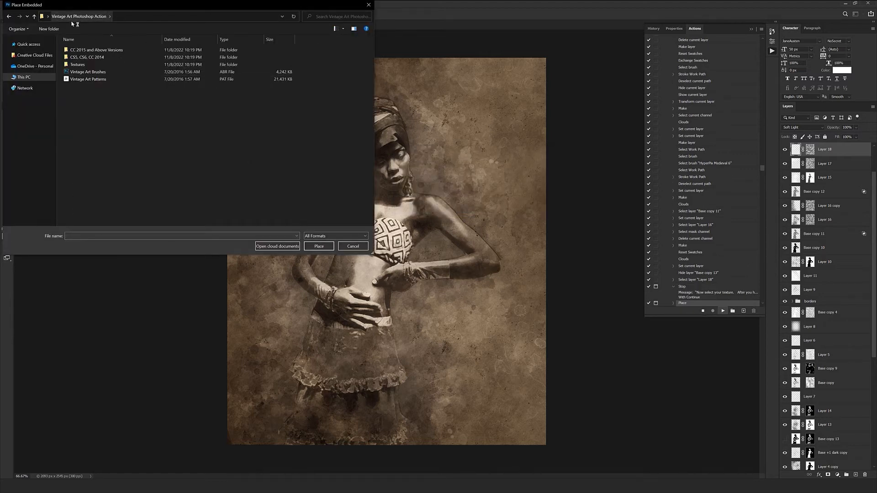
left_click(79, 66)
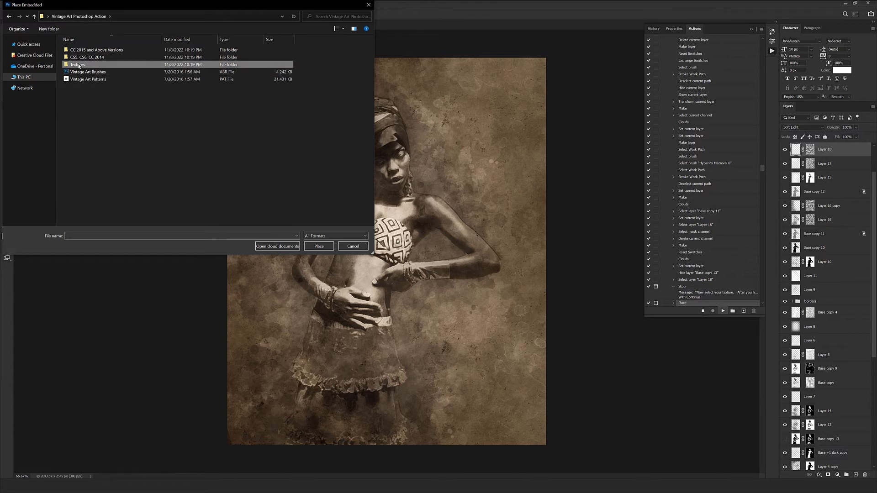
double_click(100, 66)
left_click(338, 57)
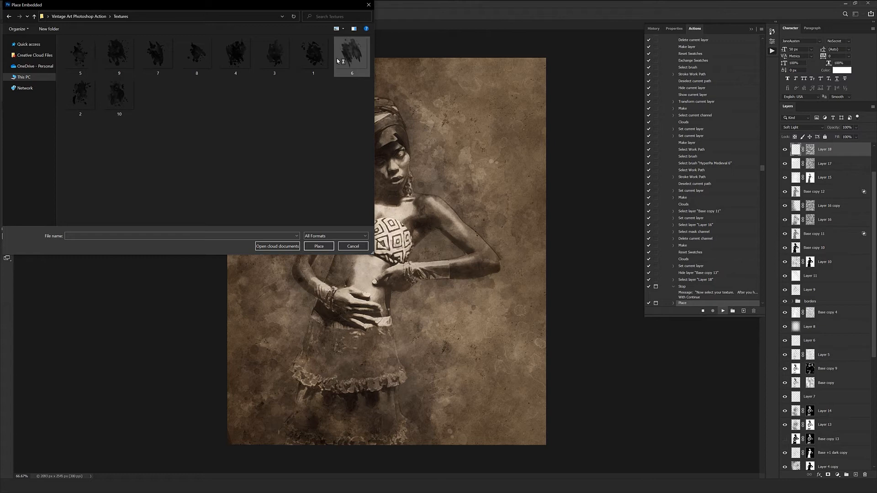
left_click(275, 55)
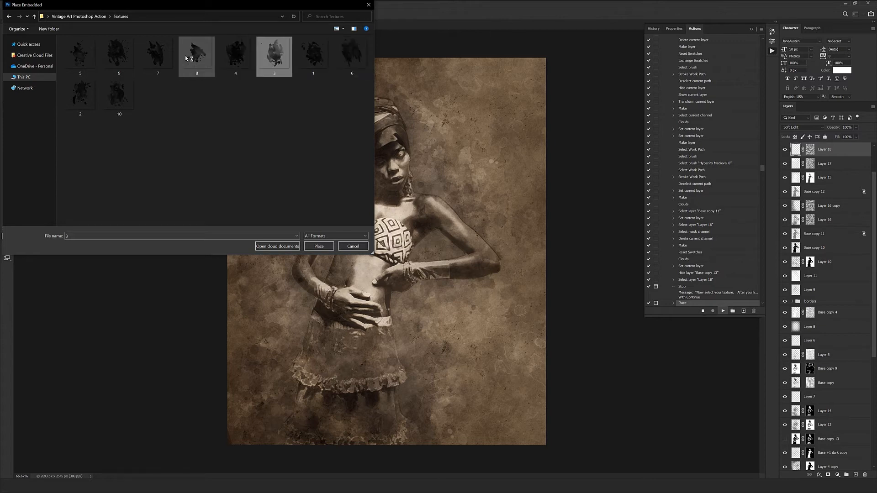
left_click(120, 65)
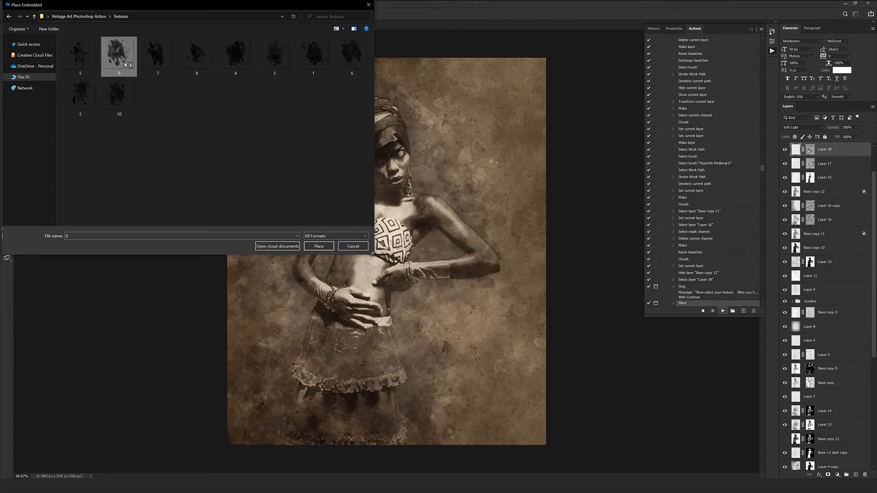
left_click(318, 247)
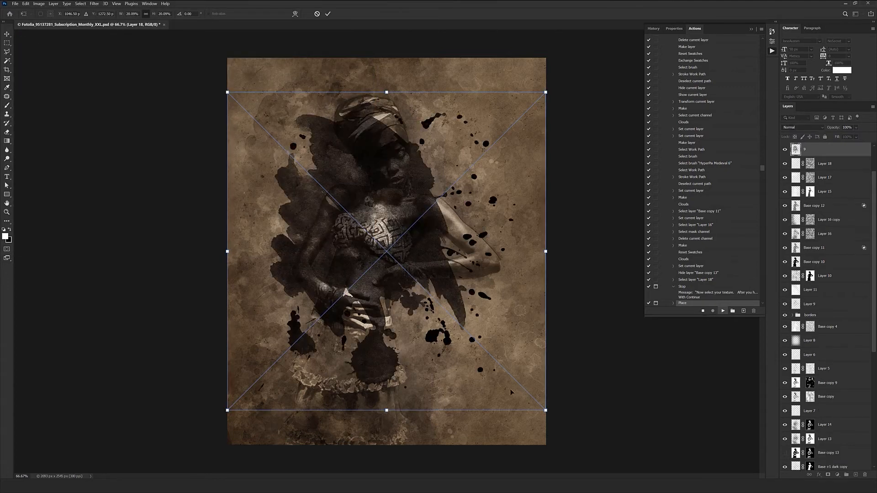
- Move the placed texture about 550 px right and slightly up, commit it, and dismiss the action's completion message
left_click_drag(379, 308, 462, 304)
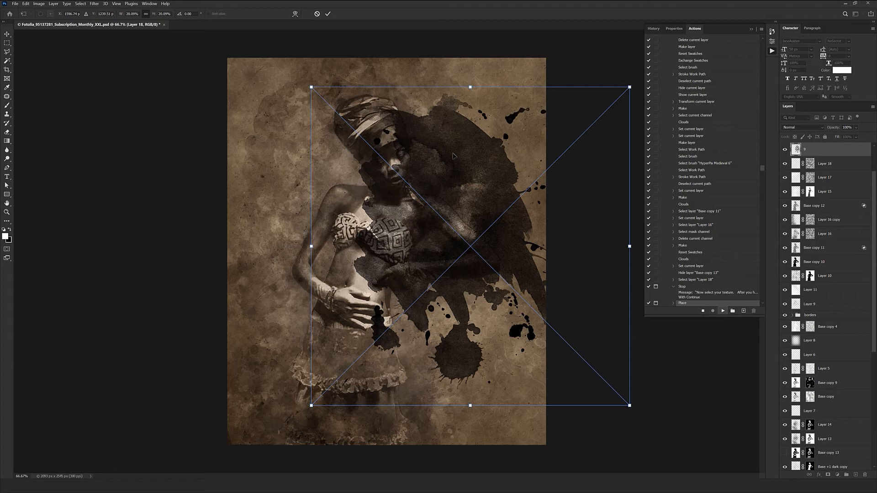
key("Return")
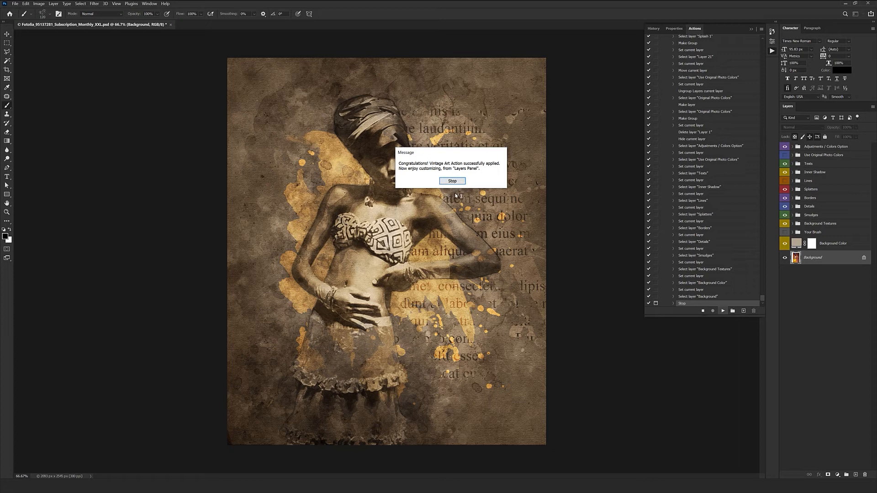
left_click(464, 181)
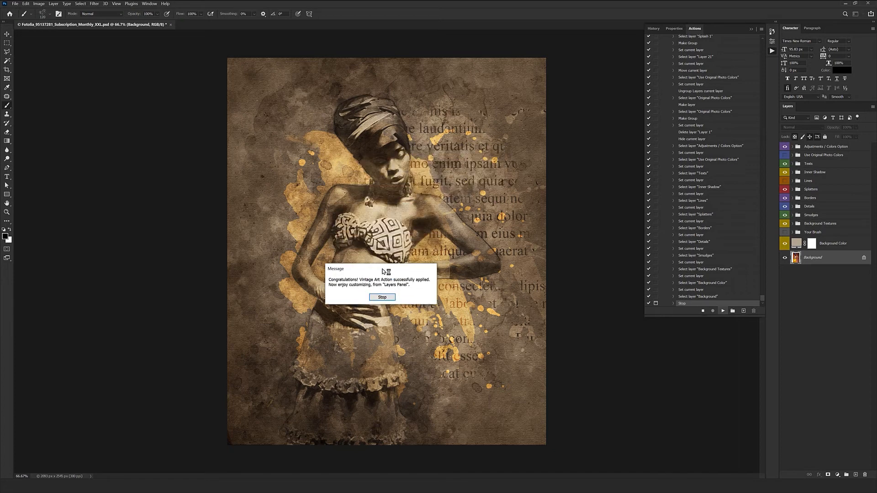
left_click(382, 301)
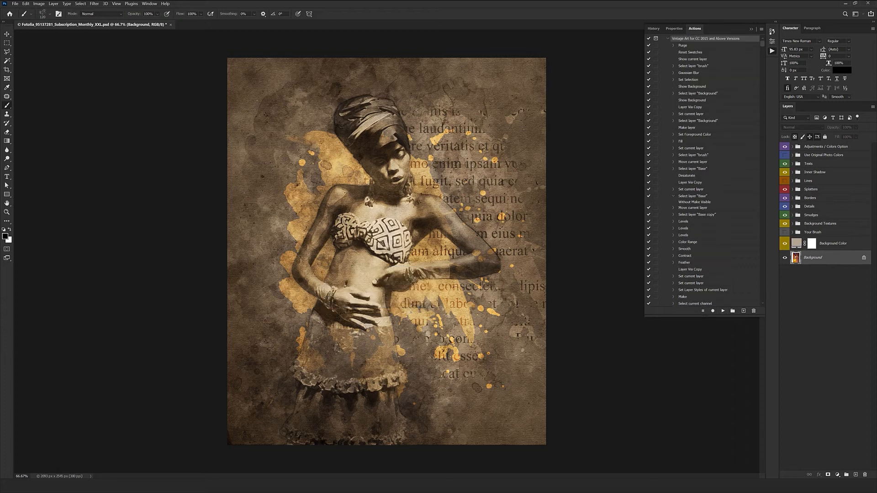
- Examine the finished vintage artwork at 100% zoom around the woman's head, torso and text background
key("v")
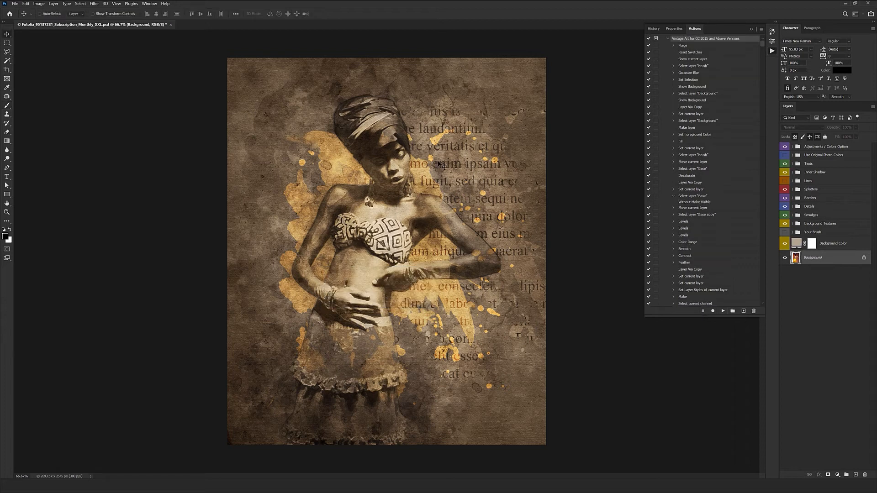
key("ctrl+1")
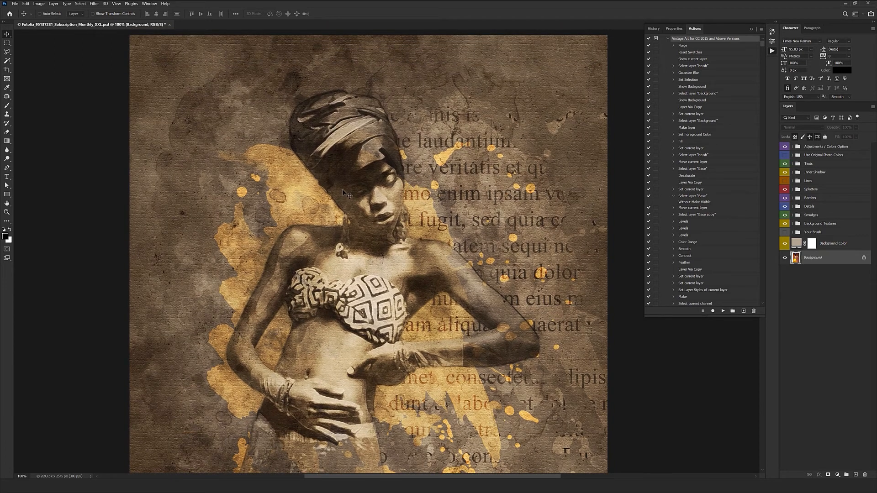
scroll(350, 189, "up", 1)
scroll(388, 178, "down", 3)
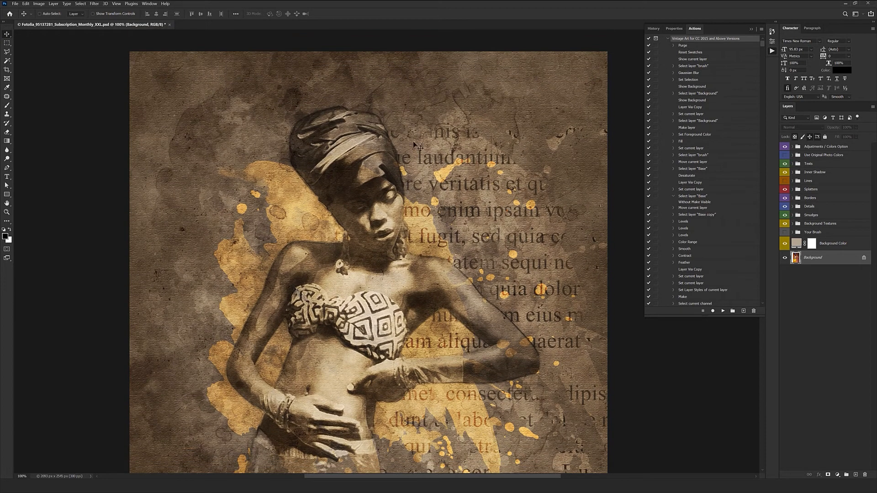
key("ctrl+minus")
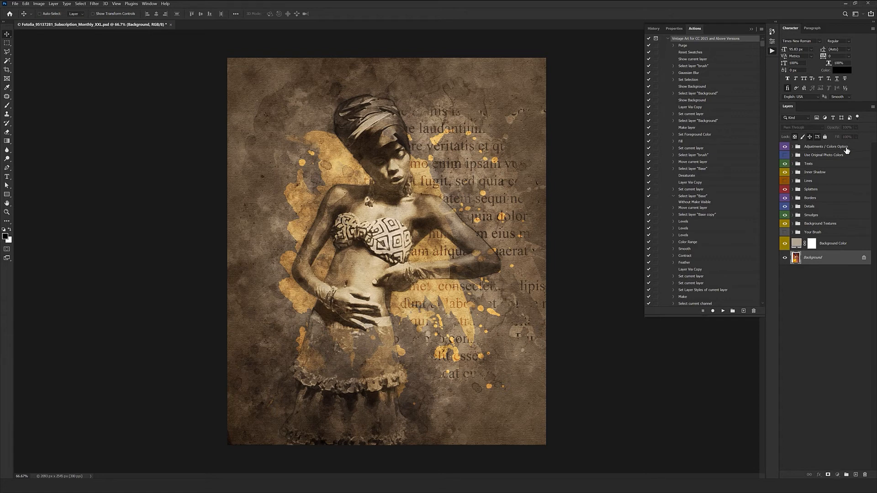
- Expand the Adjustments / Colors Option group, collapse its Black & White subgroup, and preview Black & White and Color Option 1
left_click(807, 148)
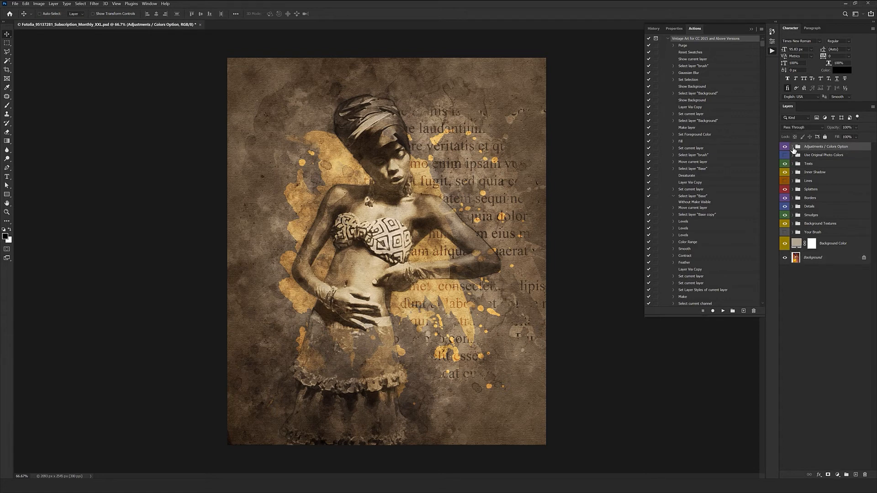
left_click(792, 146)
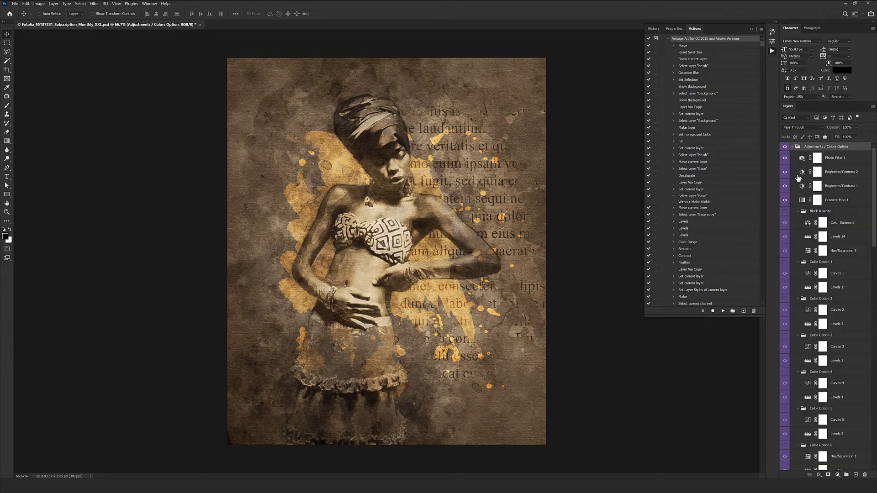
left_click(798, 212)
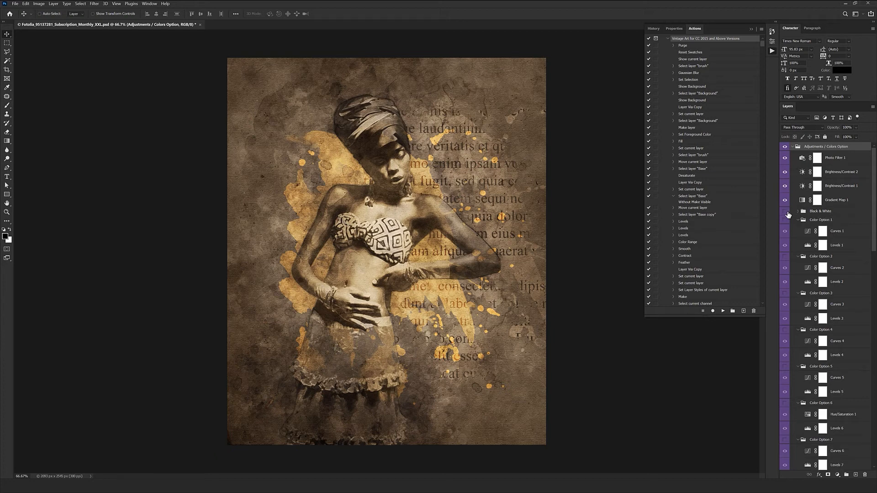
left_click(785, 212)
left_click(785, 220)
- Preview Color Option 5 and several neighbouring color options by toggling the visibility of their groups
scroll(794, 320, "down", 3)
left_click(785, 324)
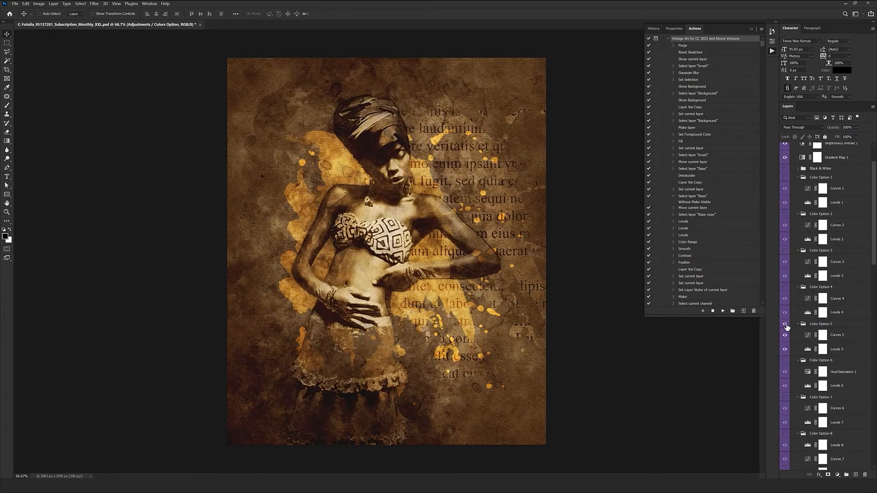
left_click(785, 288)
left_click(786, 293)
scroll(786, 302, "down", 7)
left_click(784, 305)
left_click(785, 305)
scroll(785, 311, "down", 1)
left_click(785, 323)
- Change the opacity of the Color Option 7 group, then show Color Option 8 and lower its opacity to 5%
left_click(822, 286)
key("8")
key("5")
key("Return")
left_click(784, 323)
left_click(819, 323)
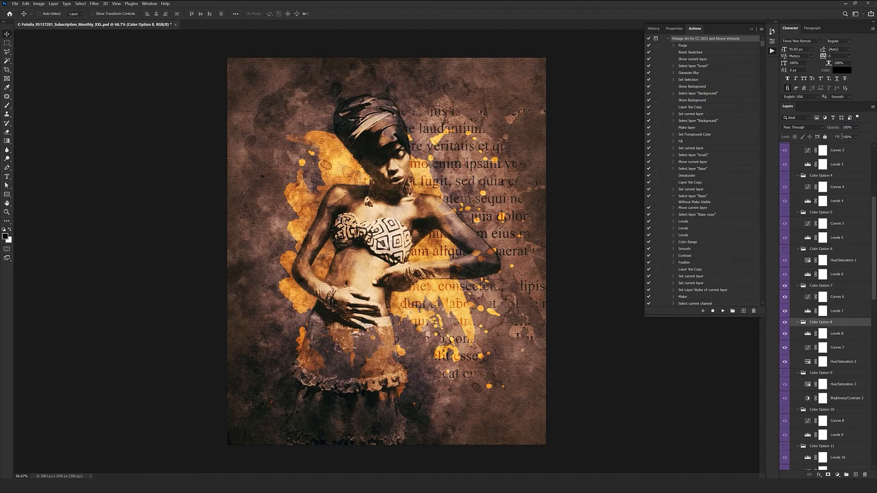
key("1")
key("1")
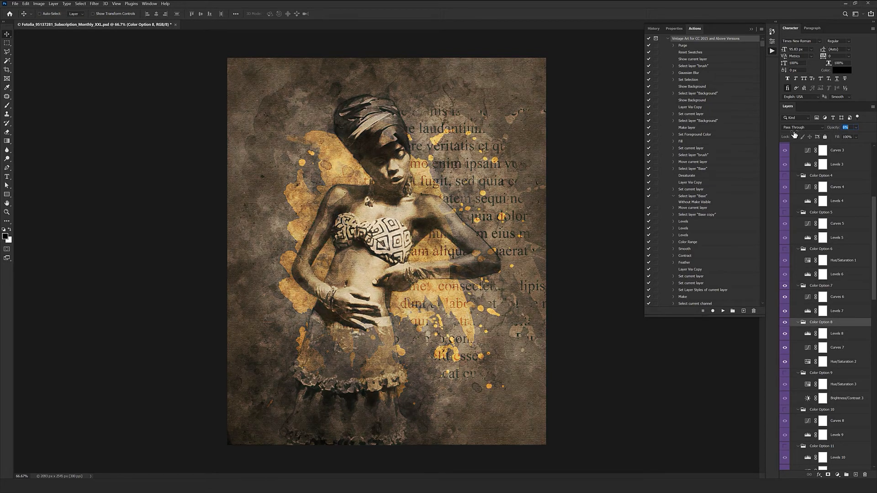
- Show the Color Option 5 group and reduce its opacity to 10% and below
left_click(785, 213)
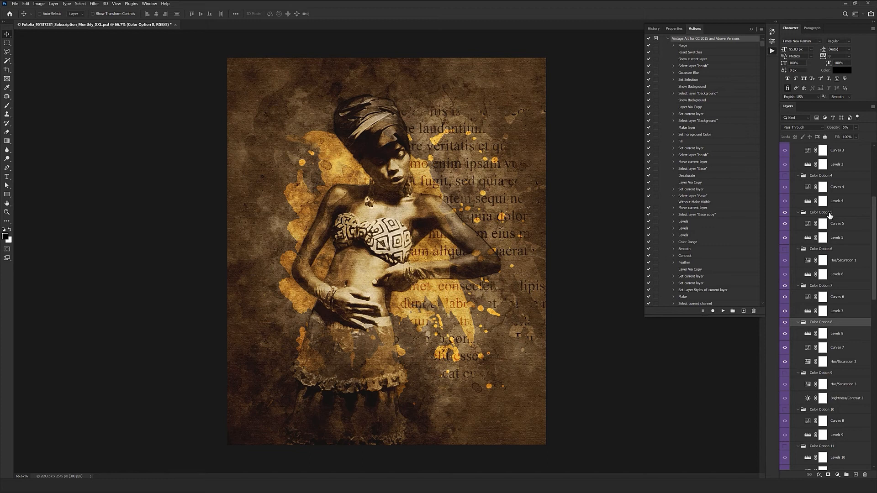
left_click(822, 213)
key("1")
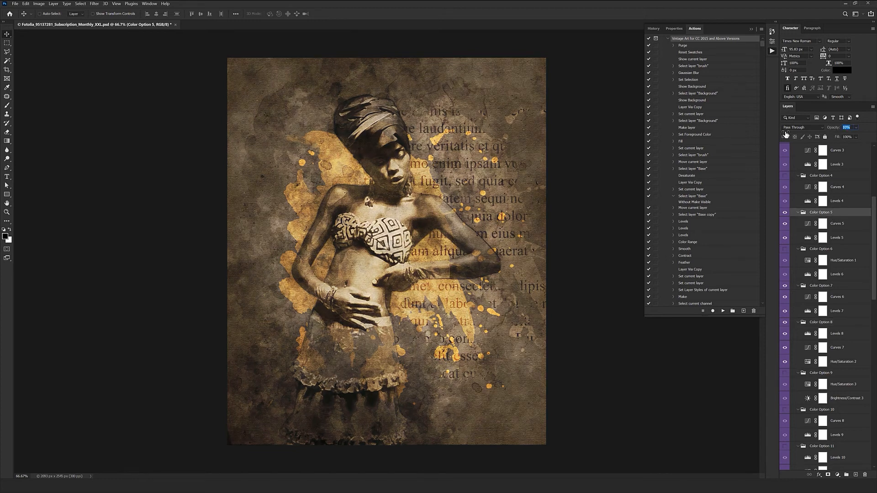
key("0")
key("6")
key("0")
key("2")
- Collapse the Adjustments / Colors Option group, select Use Original Photo Colors, and show only the Background layer
scroll(794, 147, "up", 5)
left_click(793, 147)
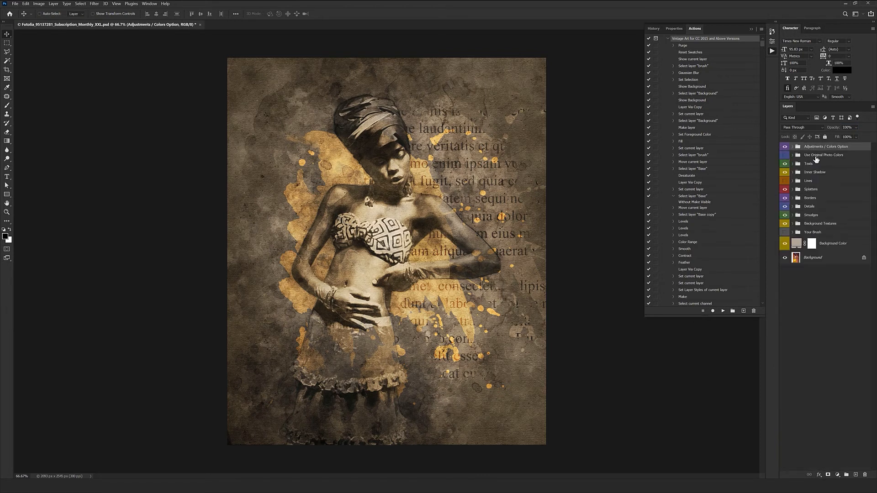
left_click(815, 157)
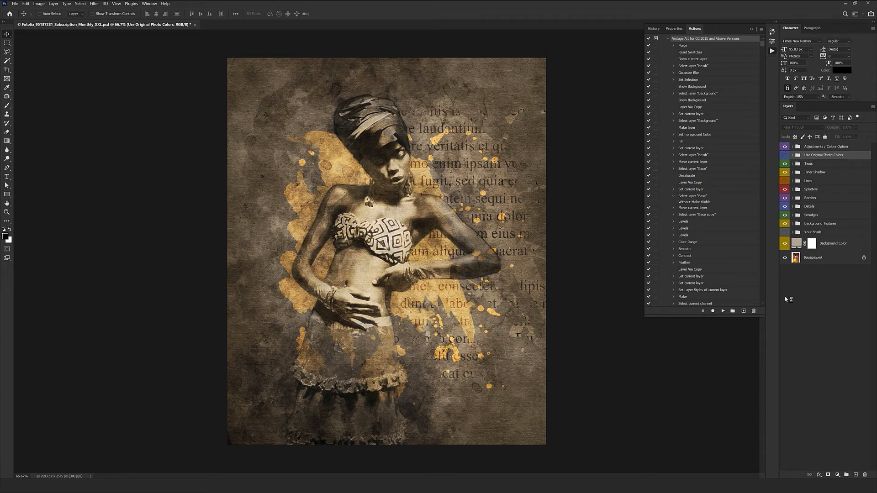
left_click(784, 258, "alt")
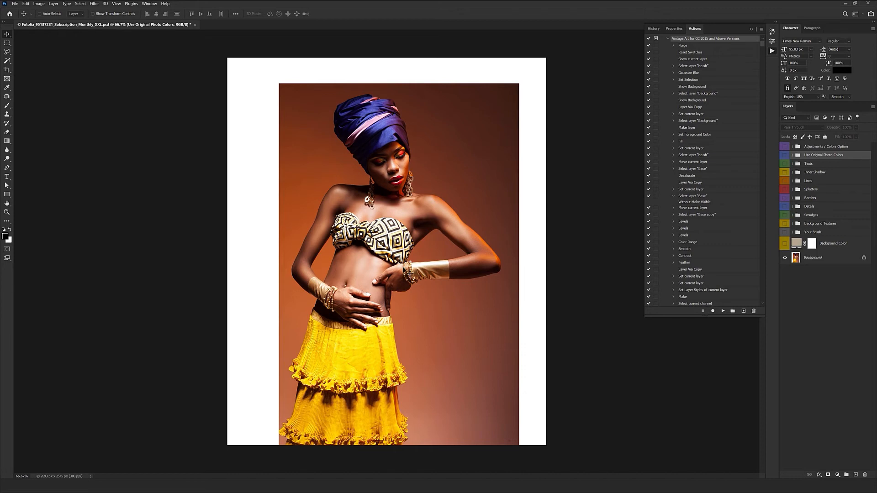
- Restore the visibility of all effect layers, show the Use Original Photo Colors group, and inspect the recolored figure up close
left_click(785, 258, "alt")
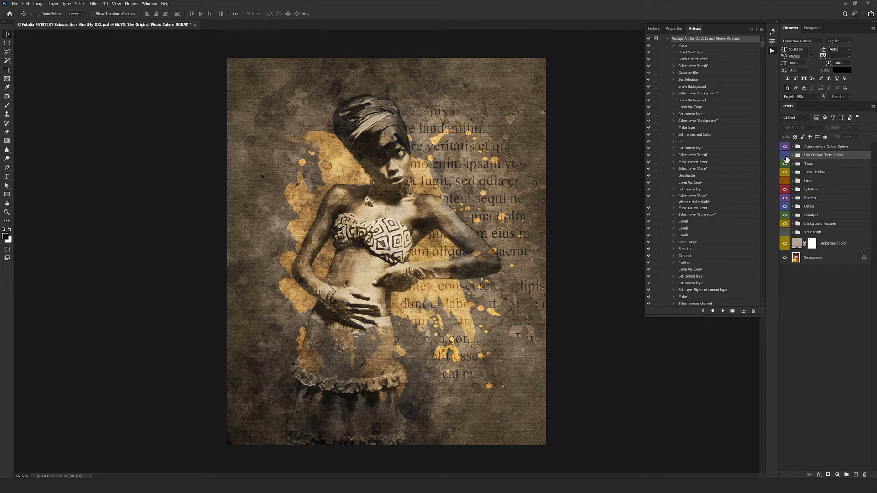
left_click(785, 156)
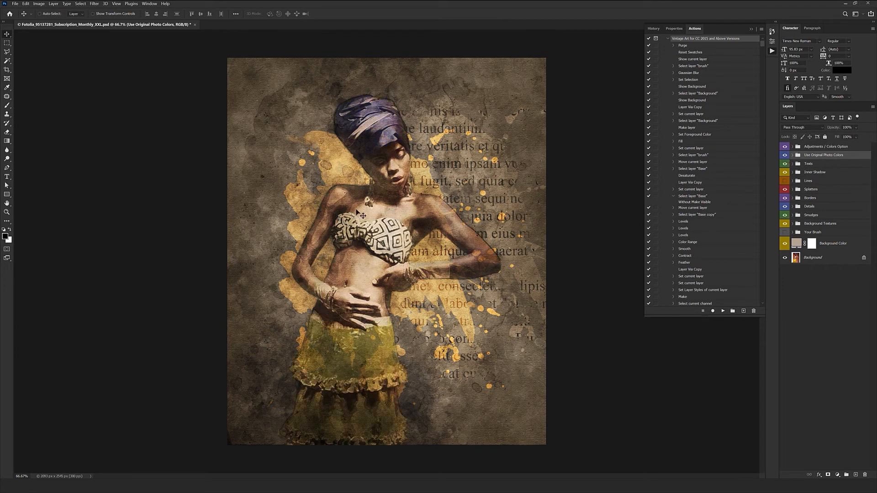
left_click(362, 255, "ctrl")
scroll(397, 312, "down", 1)
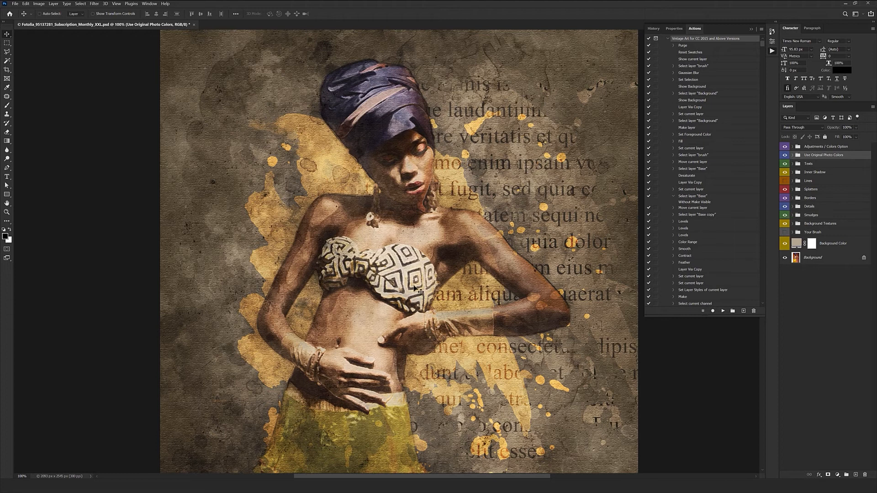
scroll(396, 312, "down", 3)
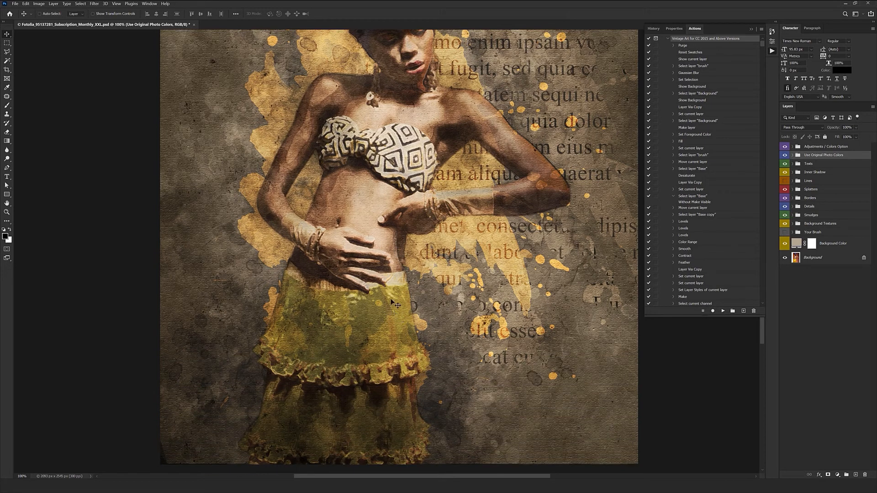
scroll(394, 302, "up", 6)
- Lower the Use Original Photo Colors group's opacity to 23%, inspect the image, and hide the group
mouse_move(831, 130)
left_mouse_down()
mouse_move(802, 130)
mouse_move(845, 128)
left_mouse_up()
scroll(344, 390, "down", 1)
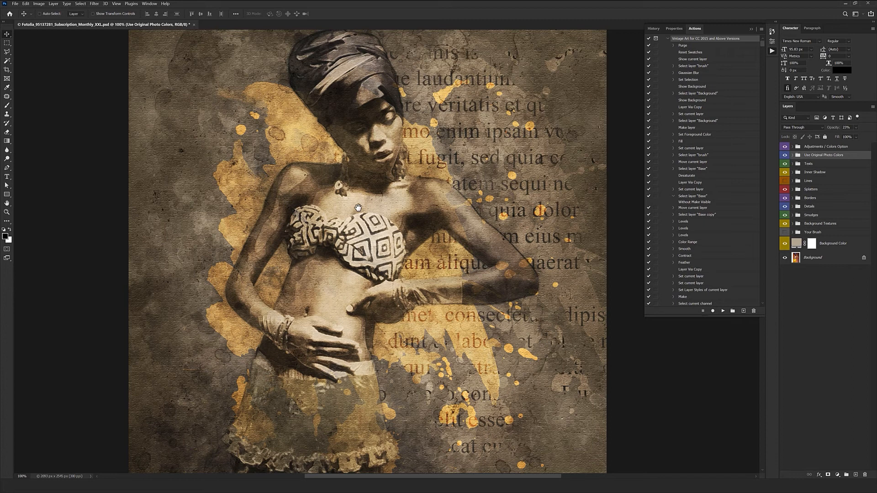
scroll(366, 134, "down", 1)
scroll(366, 134, "down", 1)
left_click(785, 156)
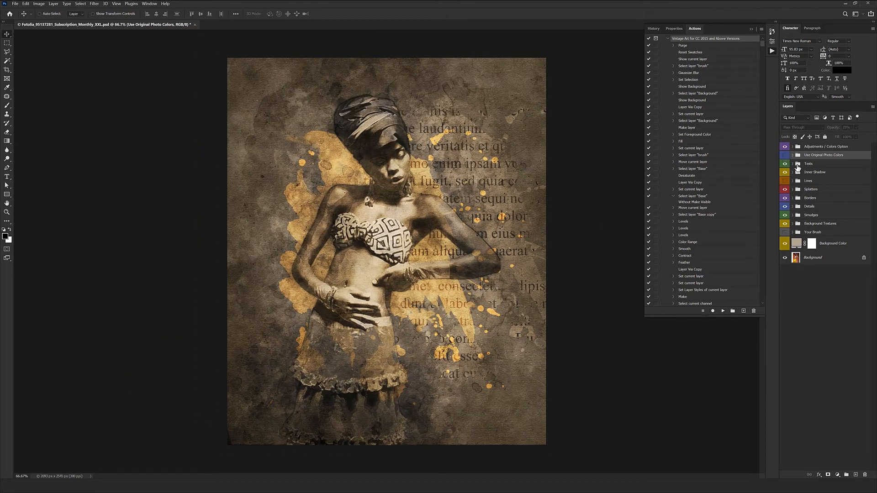
- Expand the Texts group, select the Lorem ipsum text layer, and toggle Splash 2 off and on to preview its effect
left_click(797, 169)
left_click(792, 164)
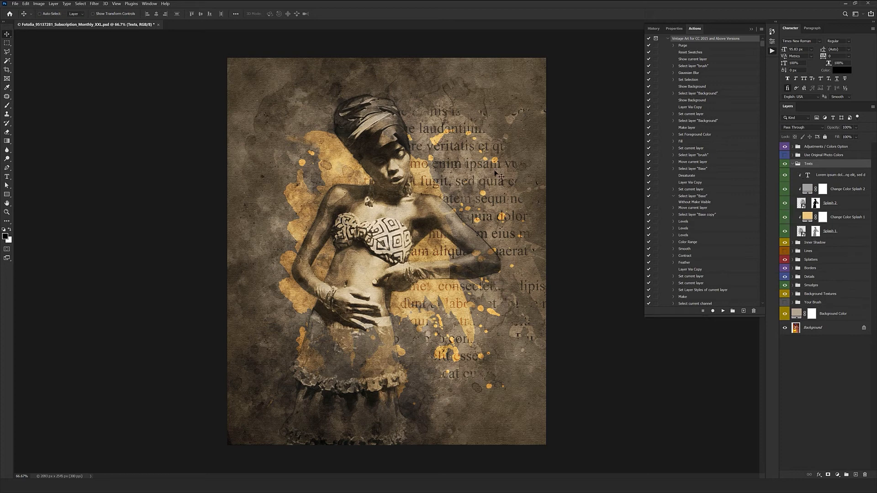
key("shift+alt+h")
key("alt+bracketleft")
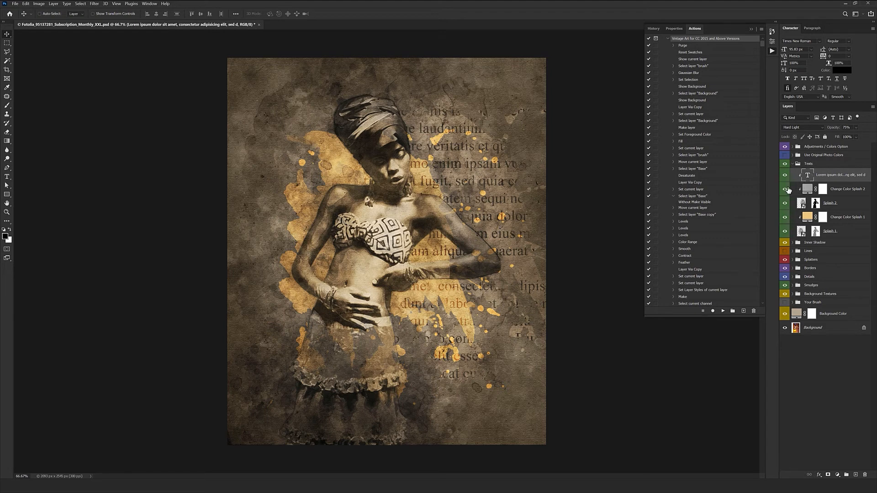
left_click(784, 204)
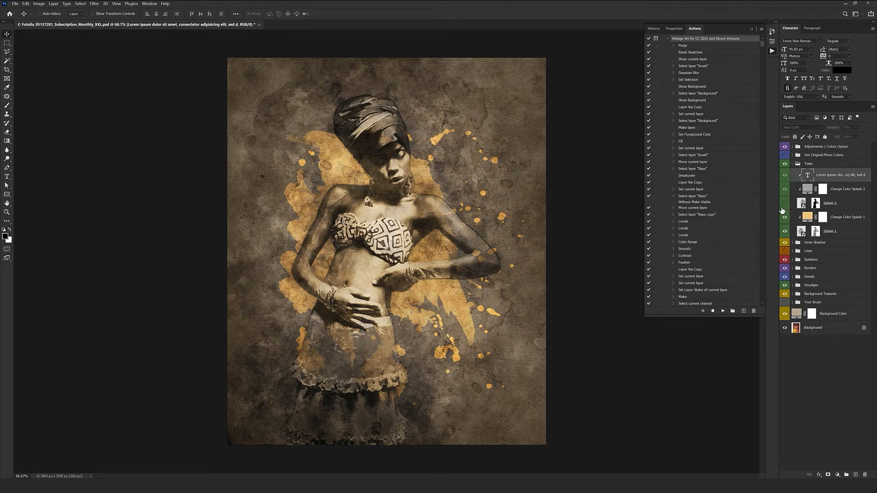
left_click(784, 203)
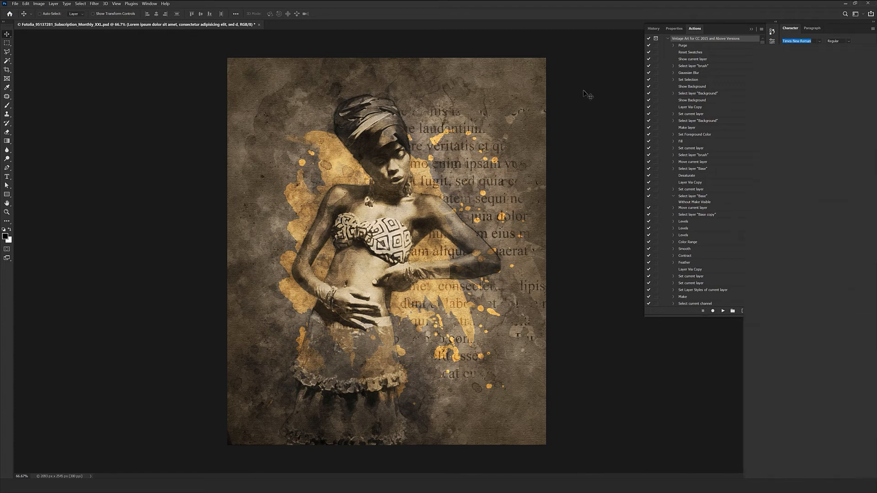
- Change the Lorem ipsum text's font to Manchester Signature Regular and scale the text block up to a font size of about 123.66 px
type("Manchester Signa...")
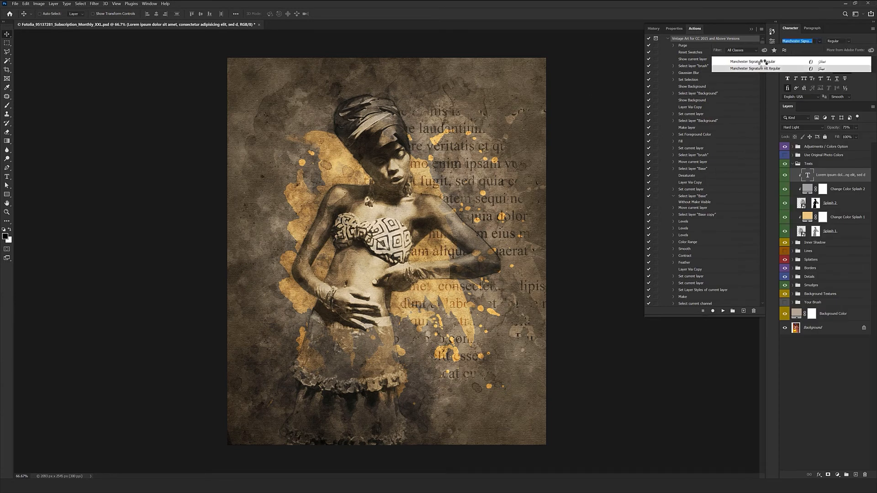
left_click(761, 61)
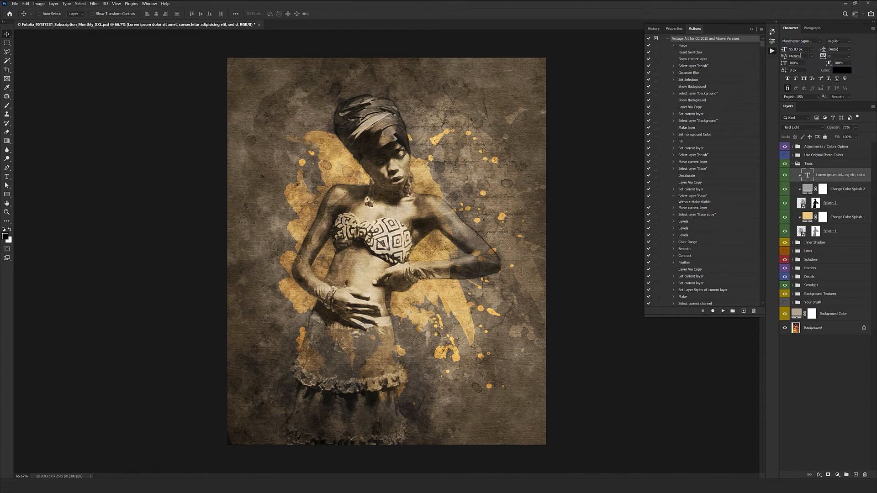
key("ctrl+t")
key("ctrl+minus")
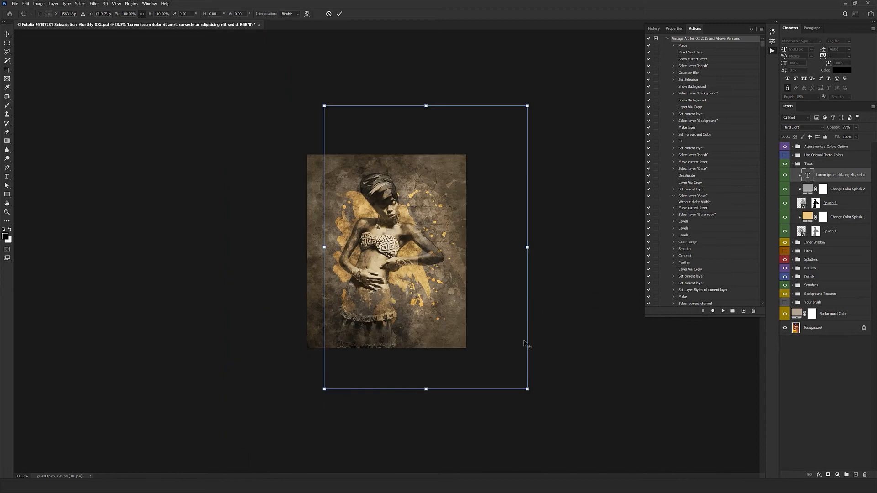
left_click_drag(528, 391, 604, 460)
key("Return")
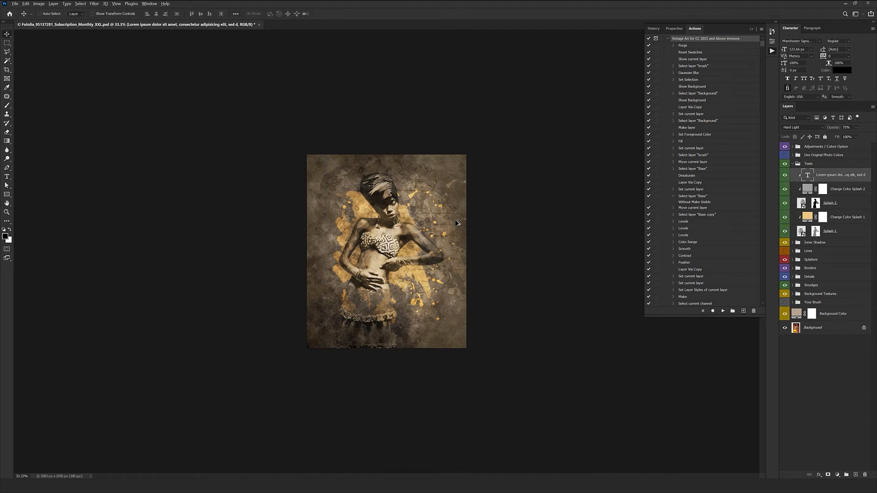
- Check the script text up close and reposition it over the background beside the woman
key("ctrl+plus")
key("ctrl+plus")
key("ctrl+plus")
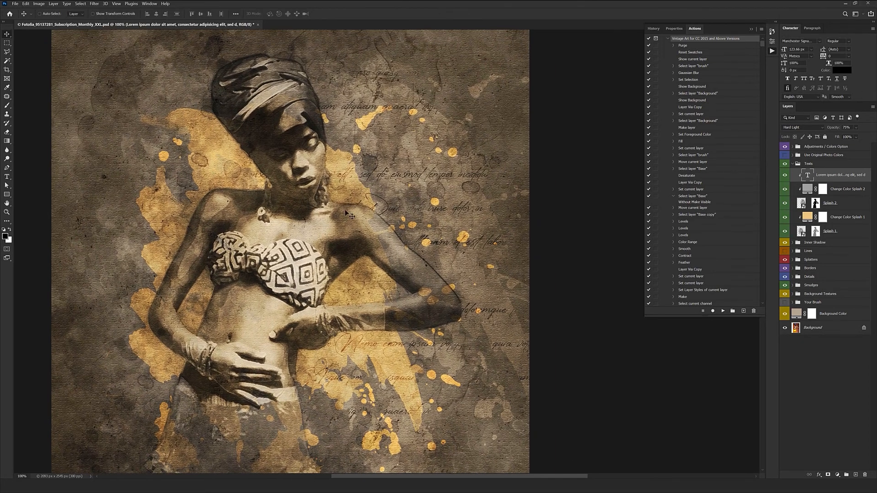
key("ctrl+minus")
left_click_drag(435, 230, 493, 222)
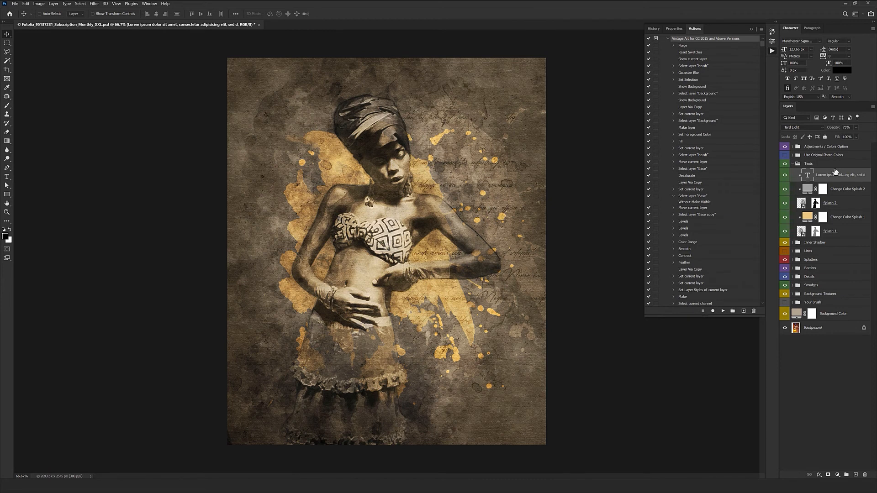
- Tighten the script text's leading to 60 px and move the text block down over the background
left_click(837, 50)
type("5")
left_click_drag(447, 172, 489, 332)
left_click(841, 48)
key("Return")
key("ctrl+t")
key("ctrl+minus")
key("ctrl+minus")
key("ctrl+minus")
key("Escape")
- Set the script text's font size to 155 px and reposition the text block beside the woman's shoulder and arm
left_click(804, 50)
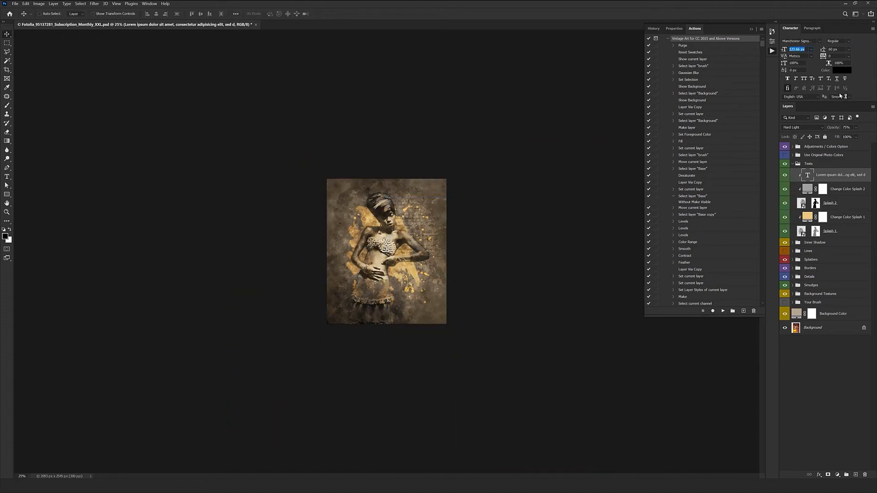
key("ctrl+plus")
key("ctrl+plus")
key("ctrl+plus")
key("ctrl+plus")
key("ctrl+minus")
left_click_drag(405, 274, 486, 259)
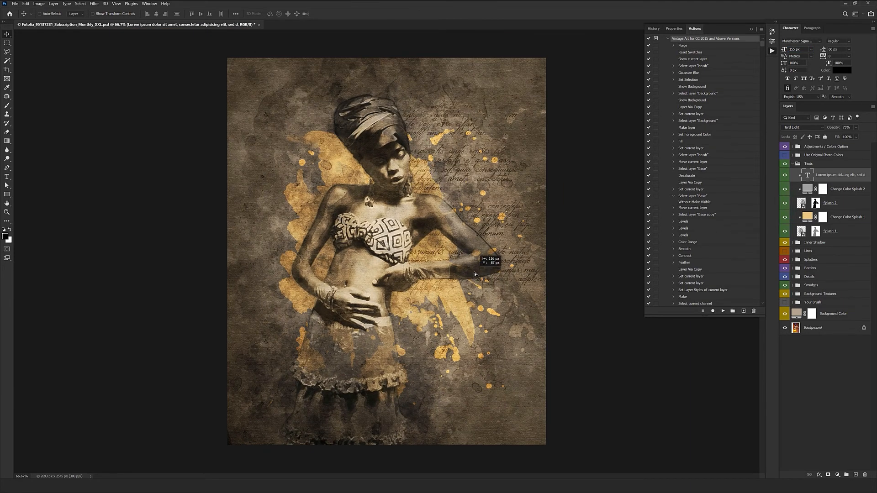
- Change the script text's color from black to a dark neutral gray
left_click(842, 70)
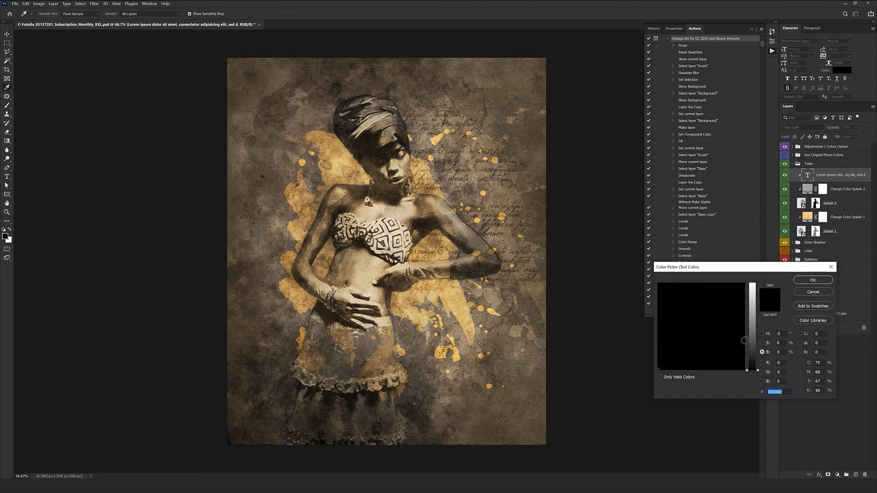
left_click(762, 334)
left_click(658, 358)
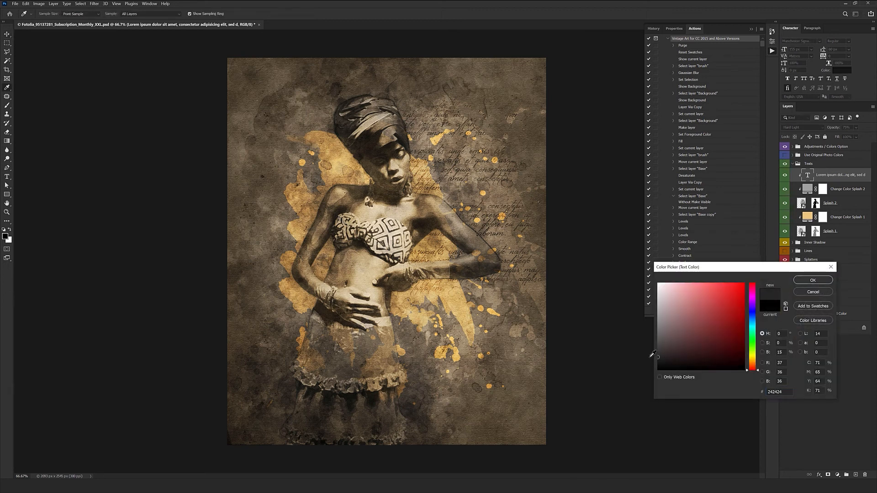
left_click(658, 351)
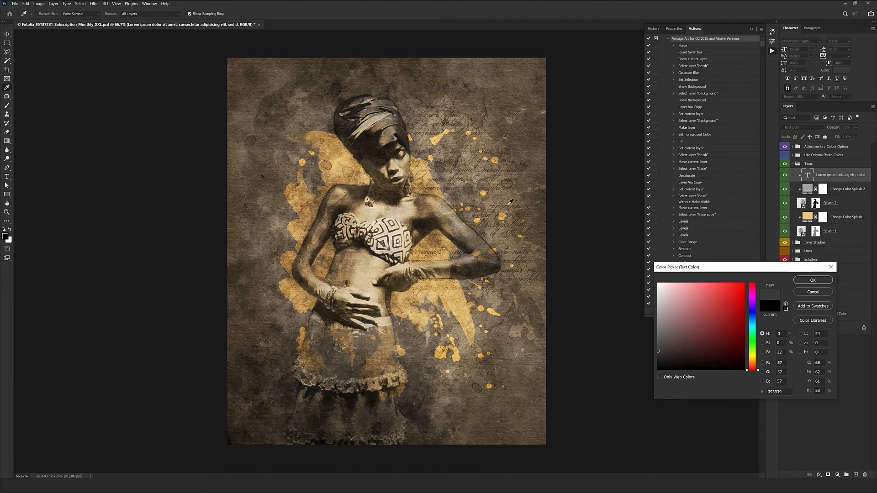
left_click_drag(669, 355, 649, 358)
left_click(813, 280)
- Select the Splash 2 layer and shift its splash shape slightly outward and up in the artwork
left_click(831, 194)
left_click(801, 204)
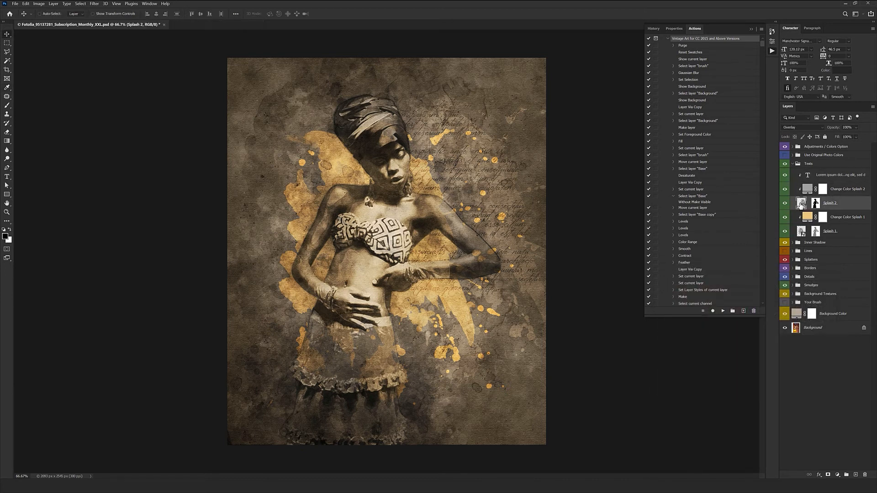
left_click_drag(534, 268, 553, 255)
- Recolor the Change Color Splash 1 fill to a muted beige, and toggle Splash 1 off and on to compare
key("alt+bracketleft")
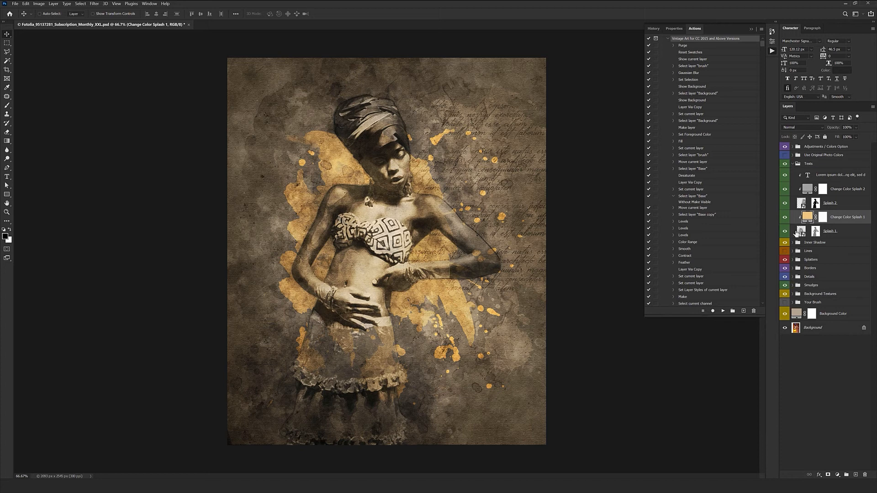
double_click(807, 217)
mouse_move(676, 294)
left_mouse_down()
mouse_move(696, 296)
mouse_move(684, 348)
mouse_move(664, 320)
mouse_move(682, 307)
left_mouse_up()
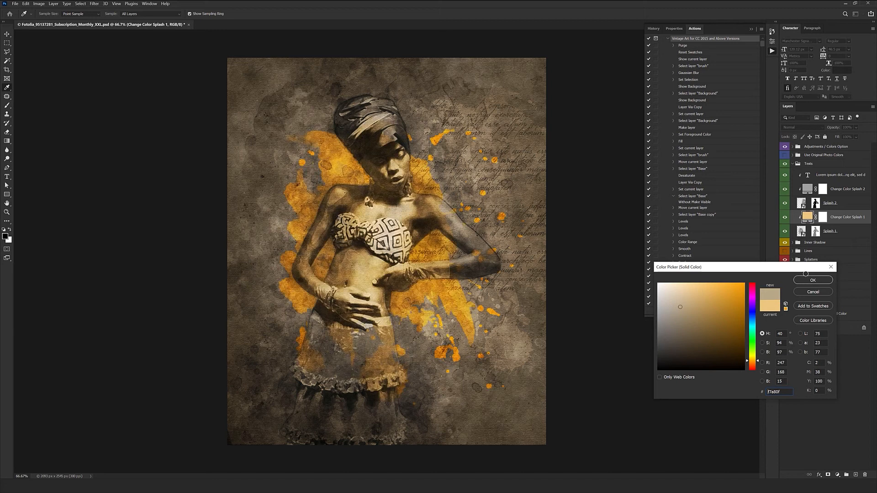
left_click(812, 280)
left_click(785, 232)
left_click(785, 231)
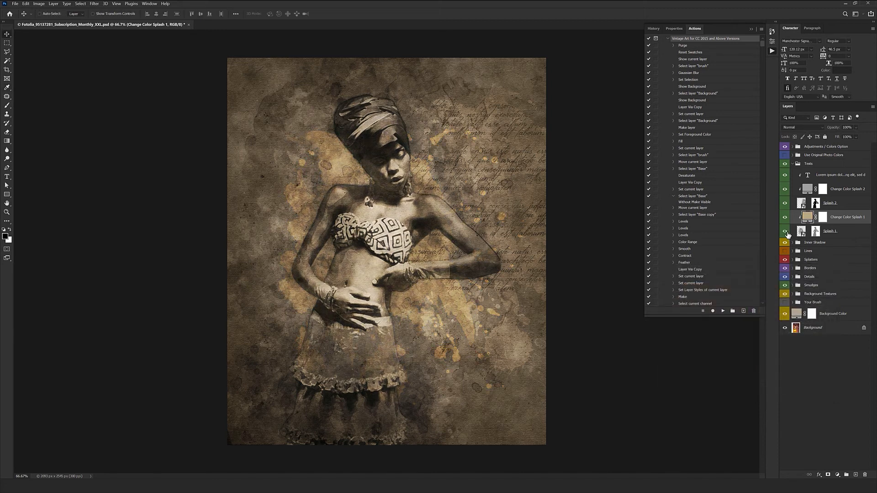
- Move the Splash 1 shape lower in the artwork and collapse the Texts group
left_click(798, 234)
left_click_drag(460, 253, 496, 293)
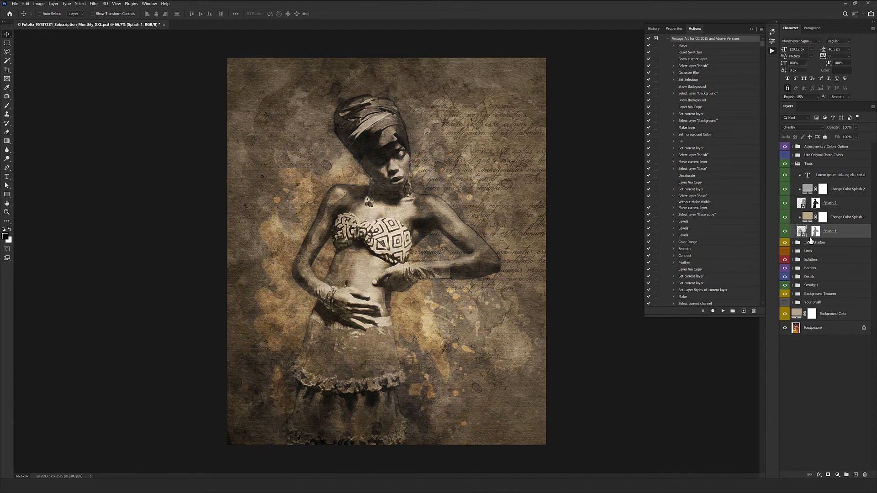
left_click(793, 164)
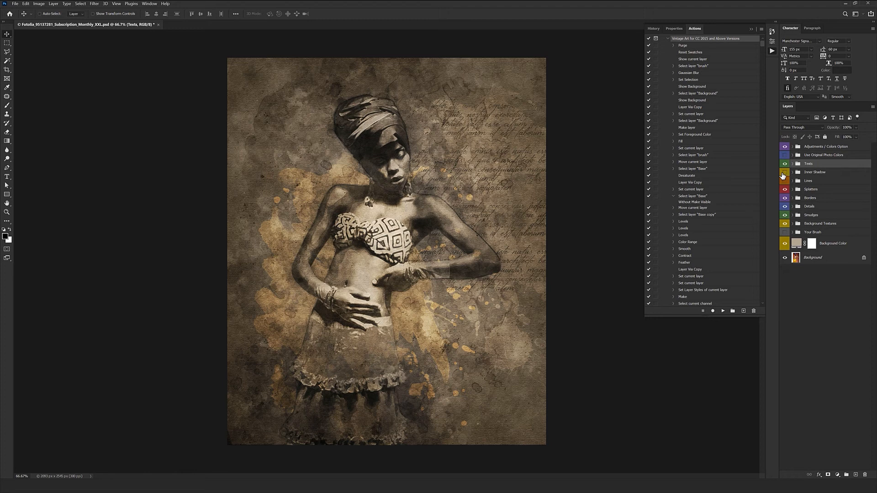
- Preview the image without the Inner Shadow group, expand the group, and reduce Inner Shadow 1's opacity to about 56%
left_click(784, 174)
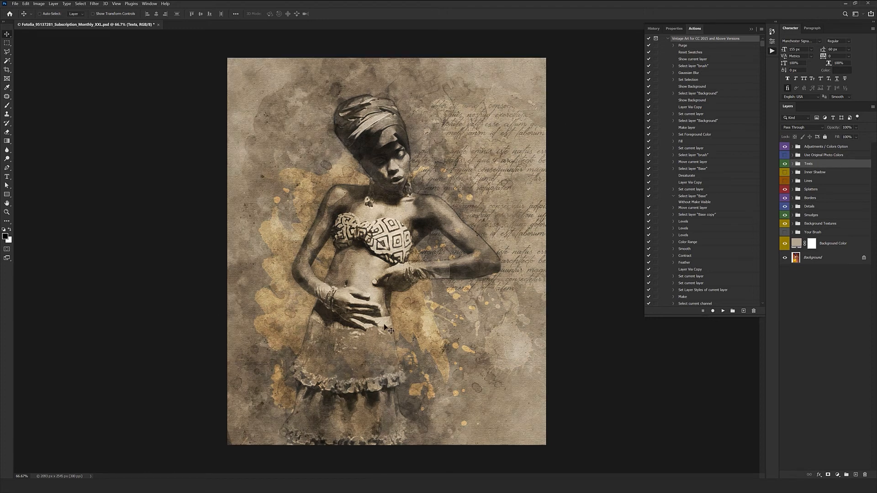
left_click(793, 173)
left_click(827, 183)
left_click_drag(836, 130, 821, 132)
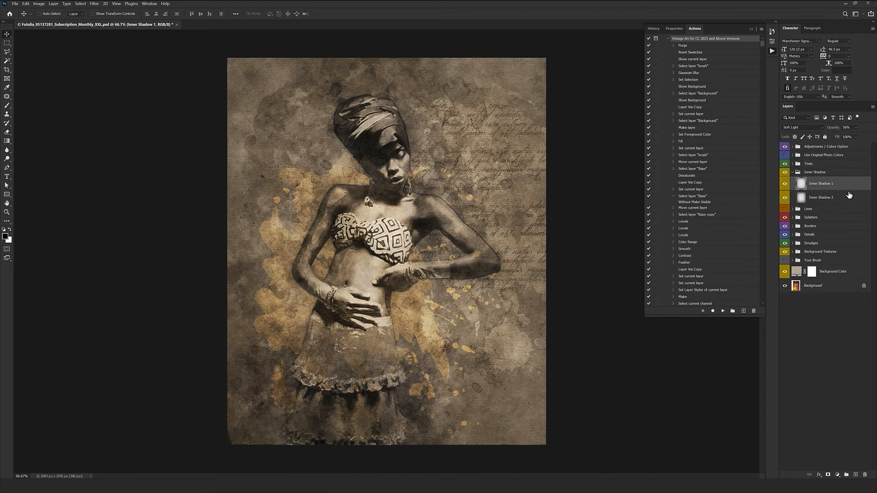
- Try Inner Shadow 2 at 42% and 100% opacity, reduce it to somewhat below 100%, and collapse the Inner Shadow group
left_click(827, 197)
left_click(845, 128)
type("42")
key("Return")
type("100")
key("Return")
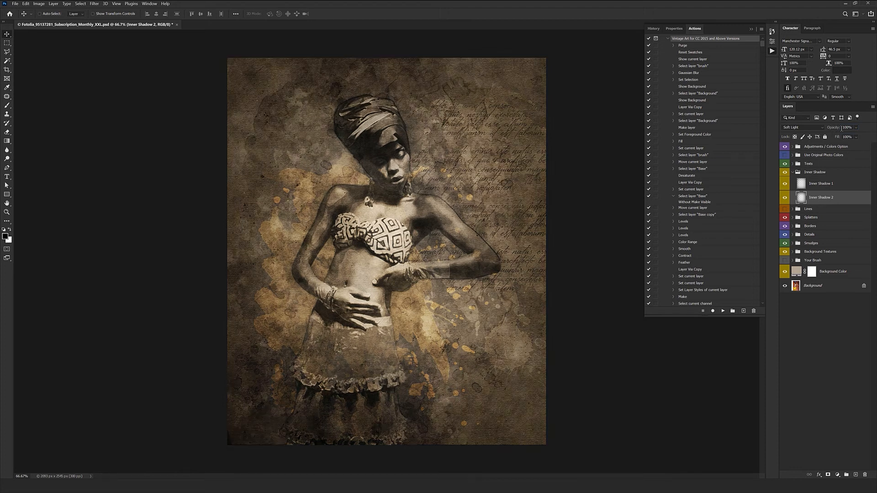
left_click_drag(838, 128, 834, 128)
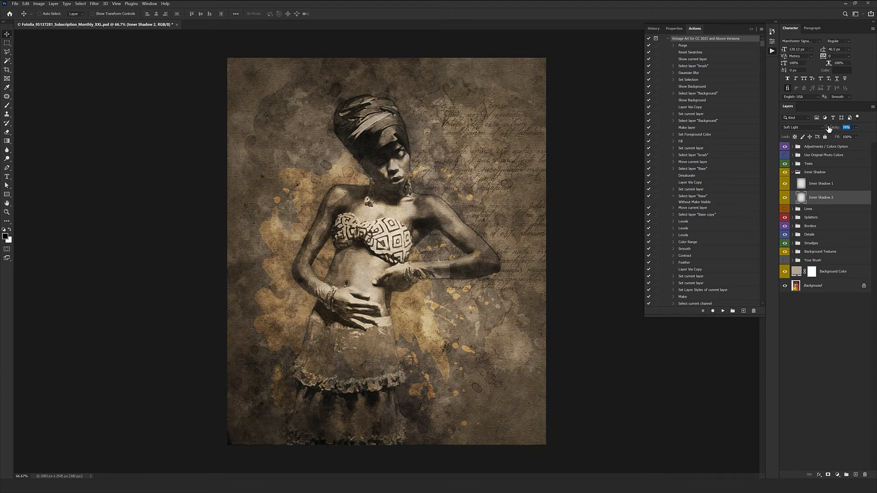
left_click(793, 173)
- Preview the Lines group up close by toggling its visibility, and leave it hidden
left_click(809, 182)
left_click(426, 150, "ctrl")
left_click(784, 182)
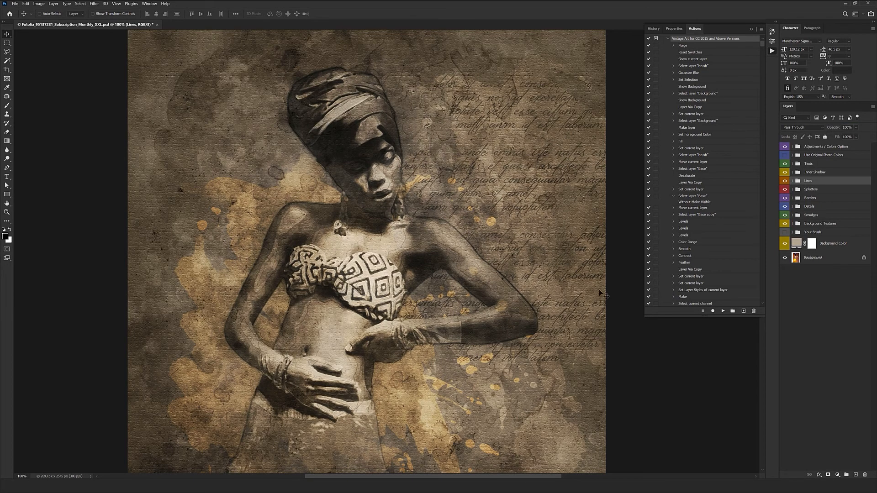
left_click(784, 183)
left_click(784, 183)
left_click(784, 182)
- Expand the Splatters group and toggle Splatter 11 off and on to preview its effect
left_click(811, 189)
left_click(793, 189)
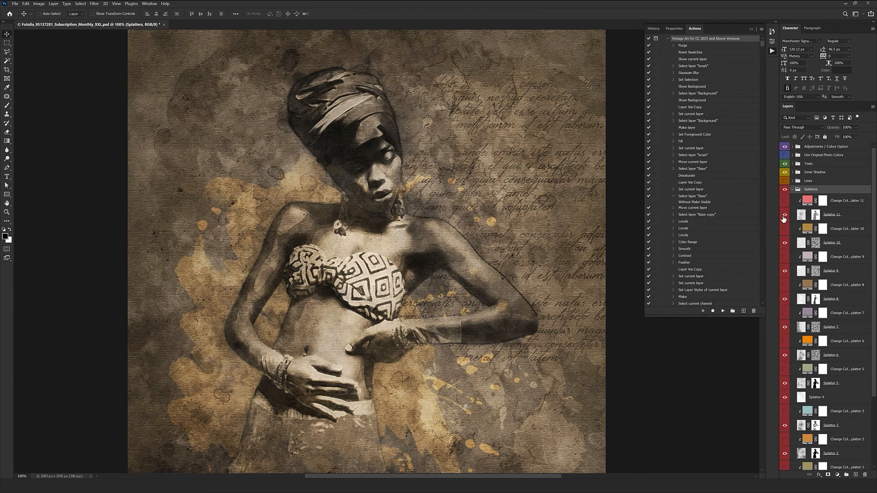
left_click(784, 216)
left_click(784, 216)
- Try pure red (ff0000) as the fill color of Change Color Splatter 9
key("ctrl+minus")
left_click(786, 275)
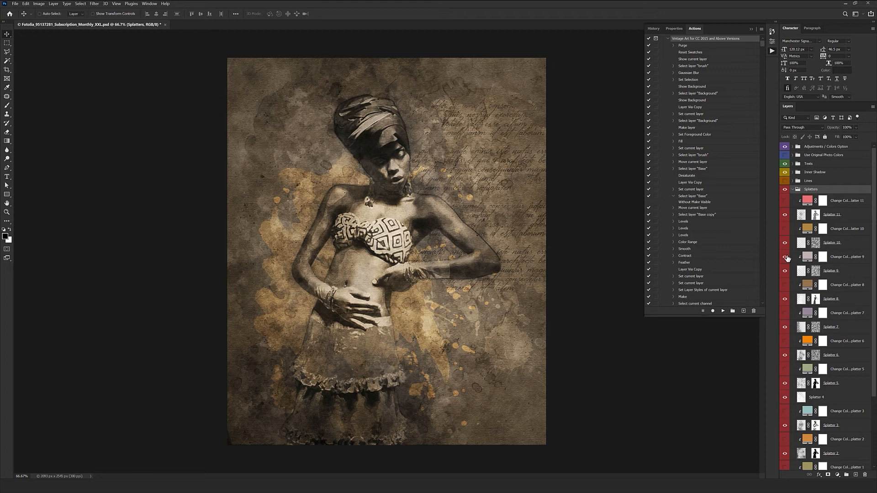
double_click(807, 258)
type("ff0000")
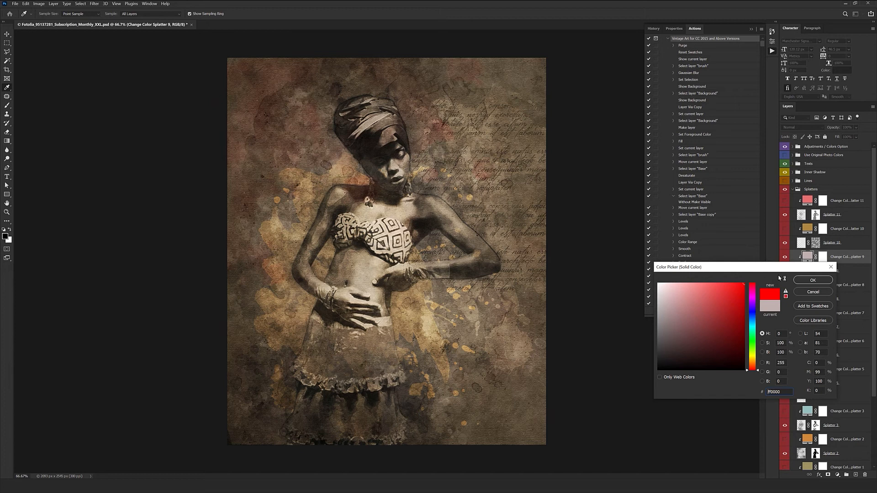
left_click(813, 291)
- Try repositioning Splatter 3 upward and Splatter 2 sideways on the canvas
scroll(794, 398, "down", 1)
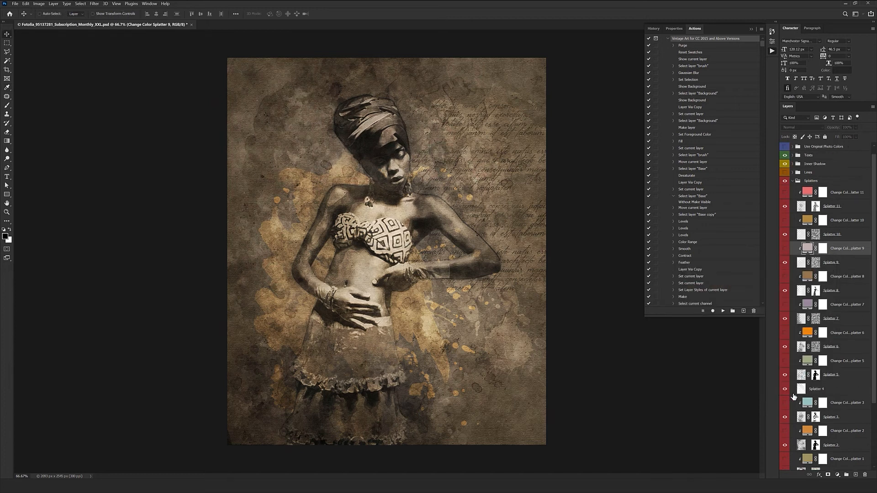
left_click(831, 418)
left_click_drag(434, 270, 439, 210)
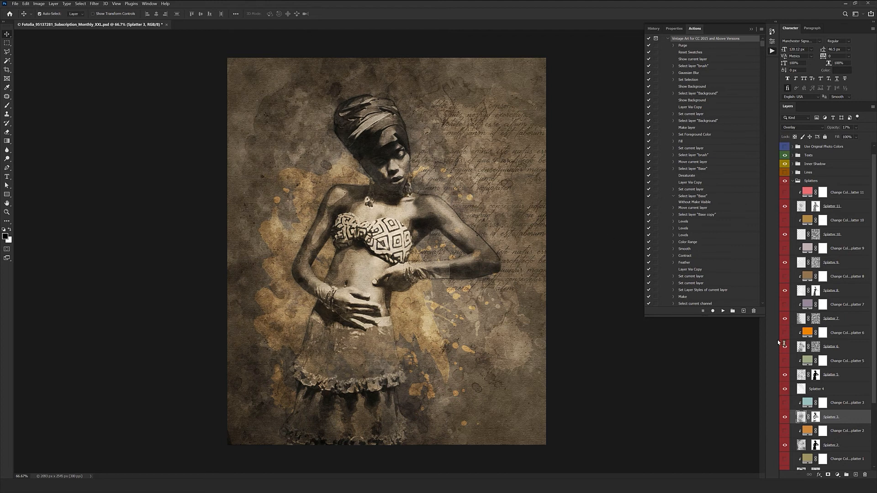
scroll(791, 426, "down", 3)
scroll(792, 426, "down", 1)
left_click(473, 308, "ctrl")
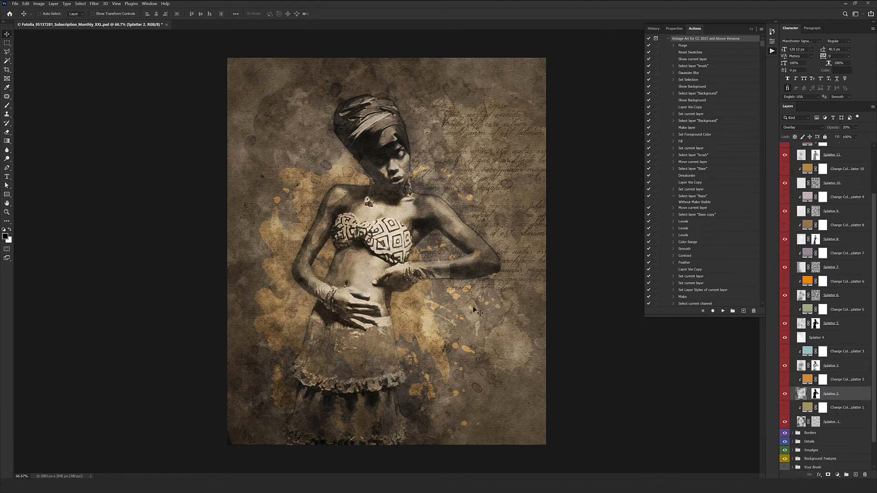
left_click_drag(393, 275, 256, 274)
- Toggle the visibility of Splatter 1 to preview its effect on the image
left_click(787, 397)
scroll(799, 400, "down", 1)
left_click(785, 414)
left_click(785, 413)
left_click(784, 412)
left_click(784, 412)
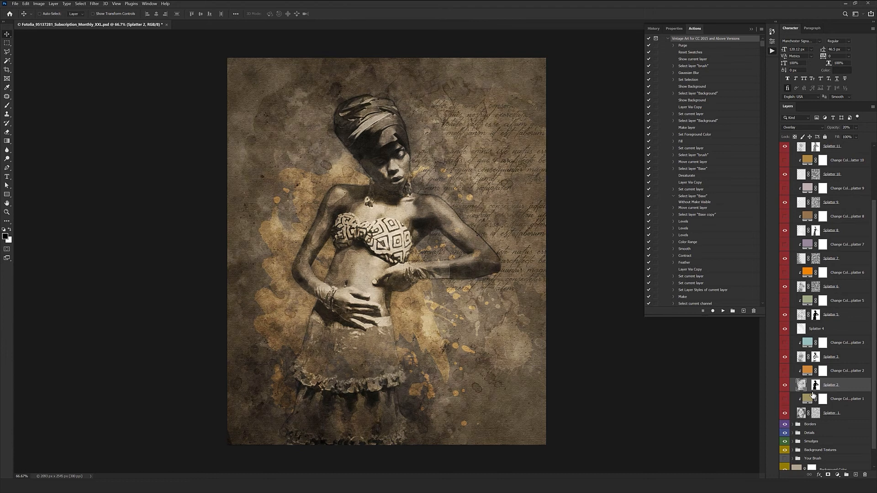
- Collapse the Splatters group and expand the Borders group
scroll(812, 396, "up", 5)
left_click(793, 189)
left_click(808, 199)
left_click(793, 198)
- Preview the Borders group's effect up close around the woman's arm by hiding and showing the group
scroll(487, 169, "up", 1)
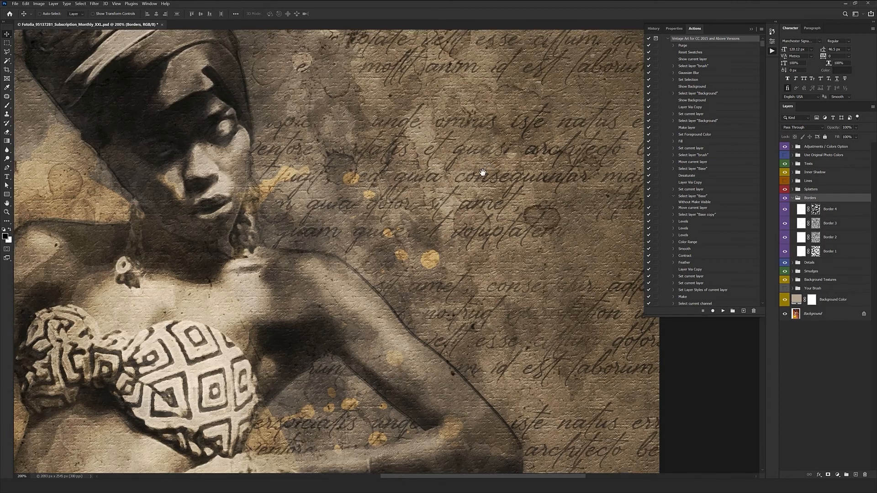
scroll(404, 172, "up", 1)
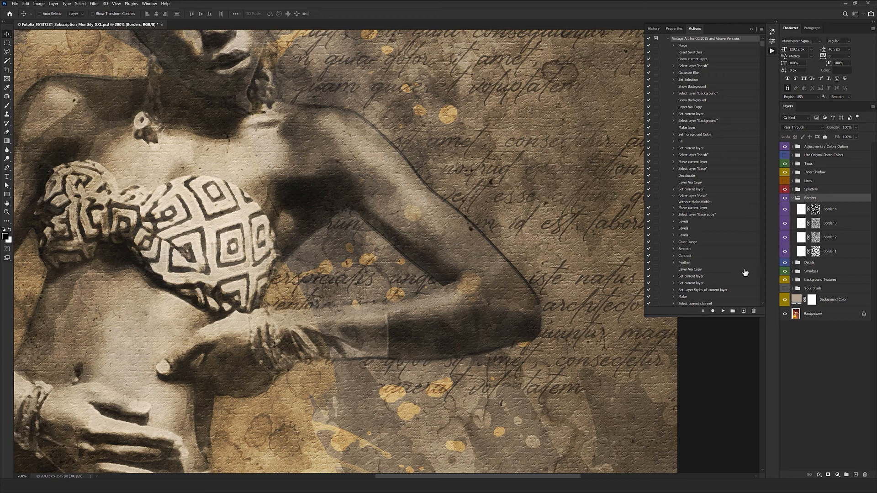
left_click(785, 198)
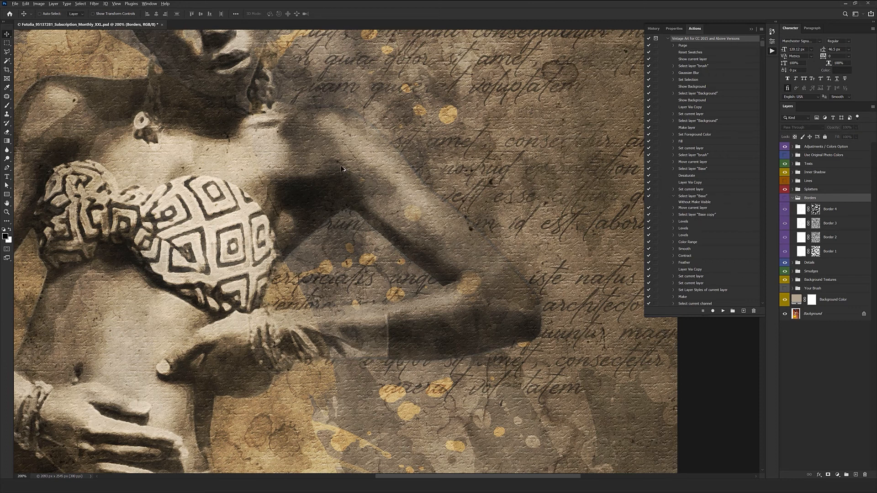
scroll(342, 169, "down", 1)
left_click(785, 200)
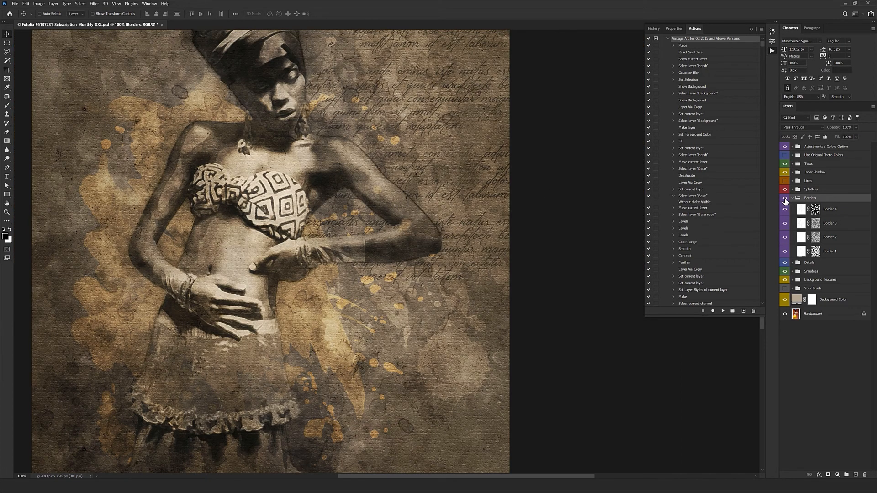
left_click_drag(499, 214, 570, 298)
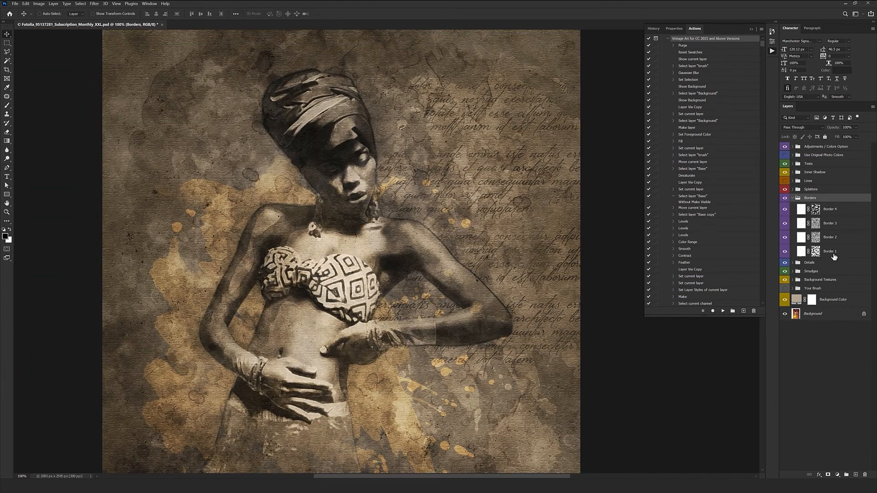
- Collapse the Borders group, expand the Details group, and preview Change Color Details 14 and Details 15
left_click(792, 198)
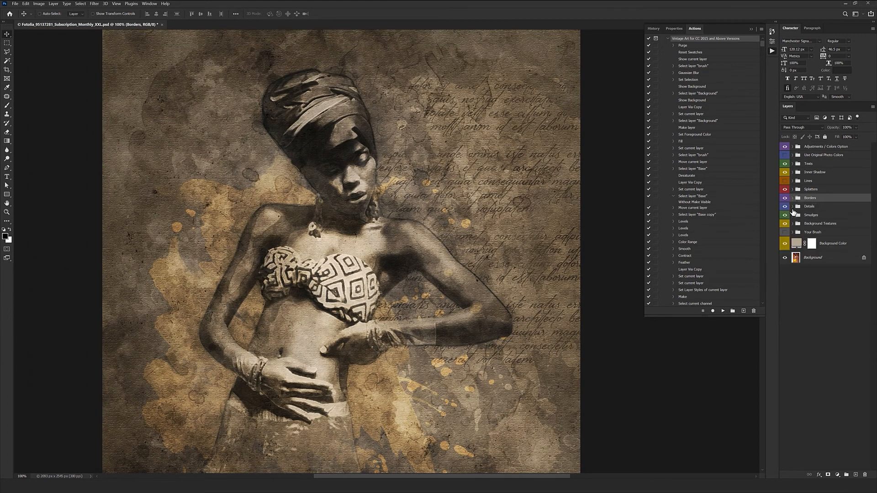
left_click(792, 206)
left_click(784, 233)
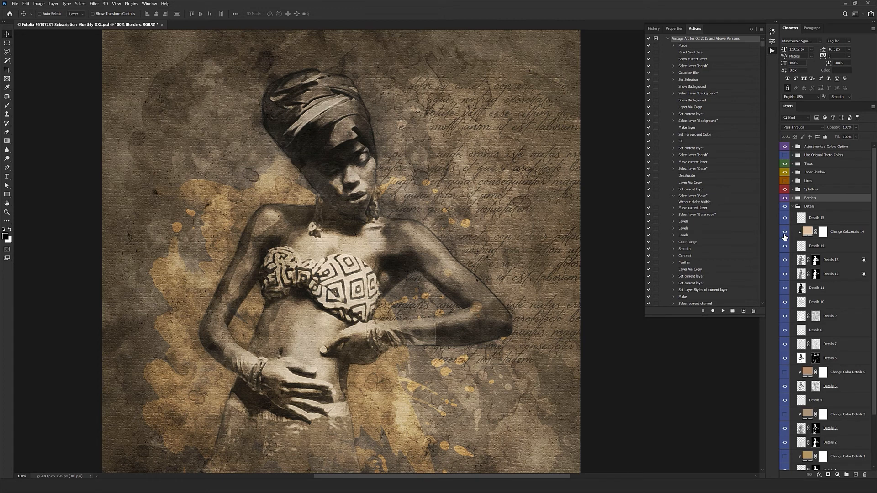
left_click(785, 233)
left_click(785, 219)
left_click(835, 220)
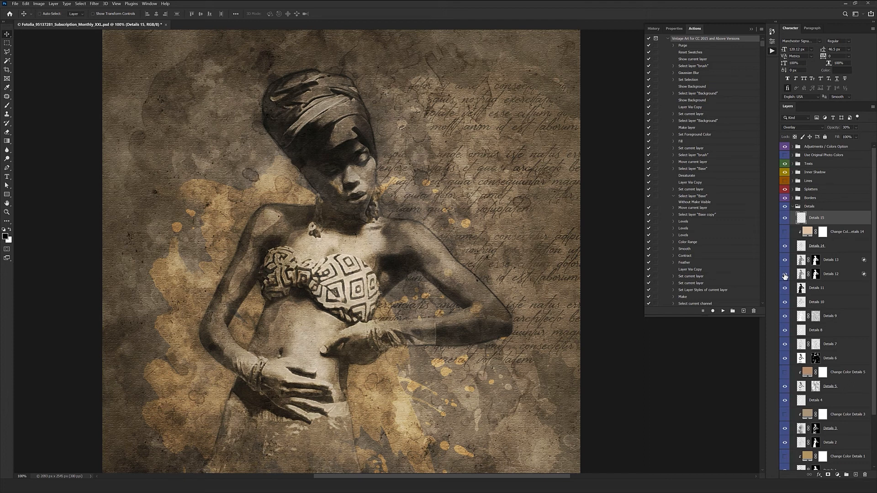
- Preview the image without Details 12, and try that layer at 100% opacity
left_click(784, 276)
left_click(834, 278)
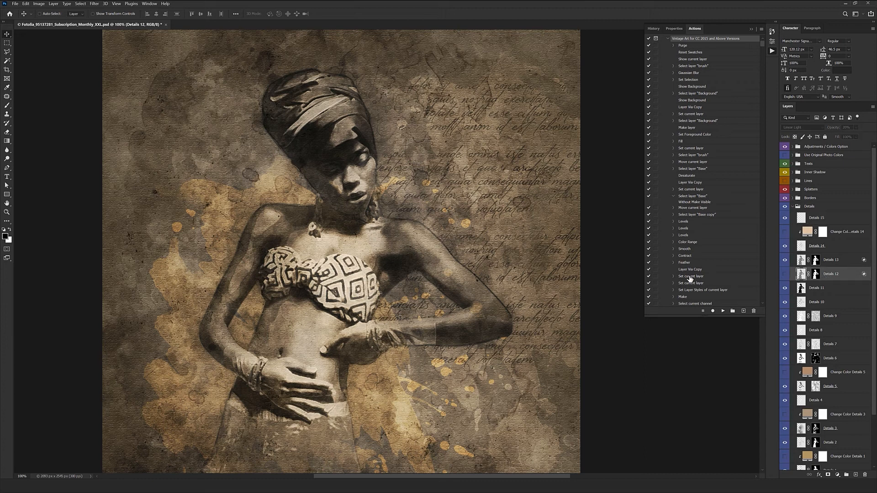
scroll(689, 293, "down", 1)
left_click(785, 276)
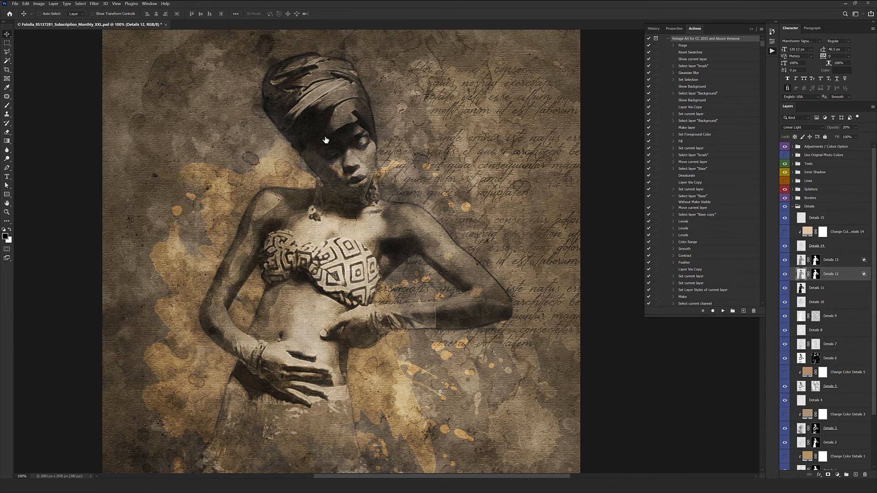
left_click_drag(837, 131, 876, 131)
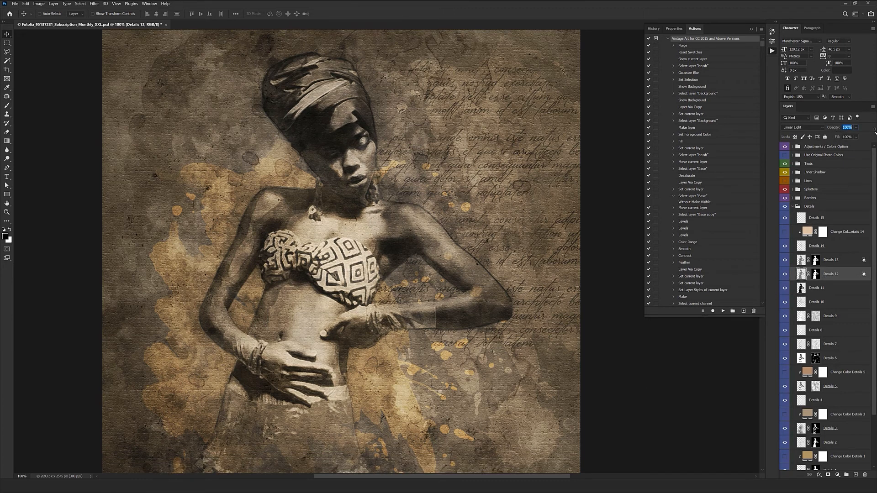
key("ctrl+z")
- Toggle Details 6, Details 7 and Details 8 off and on to preview their effects
left_click(786, 363)
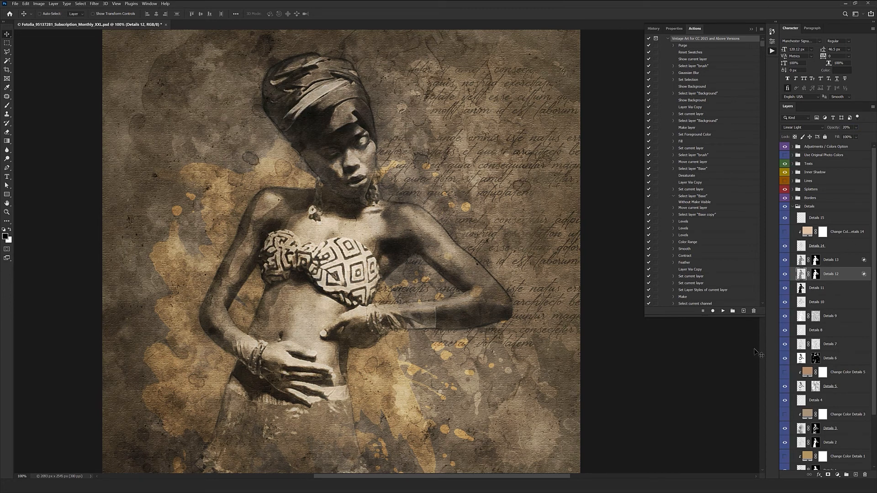
left_click(784, 345)
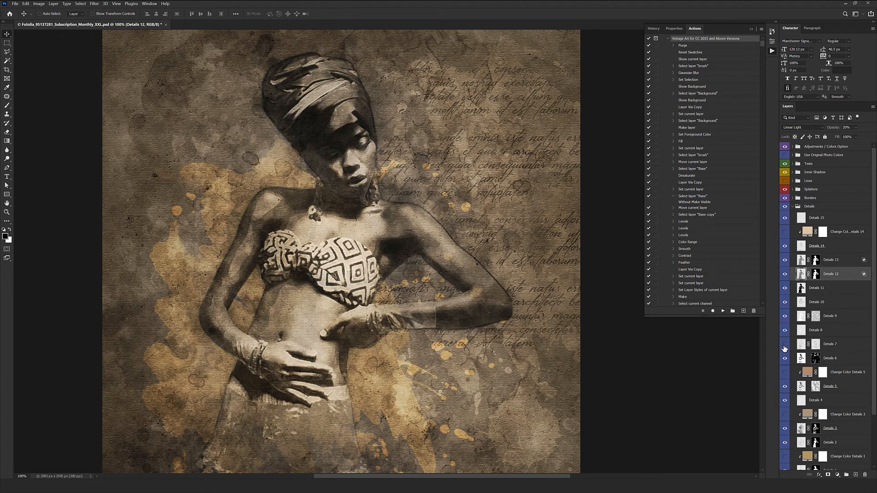
left_click(784, 333)
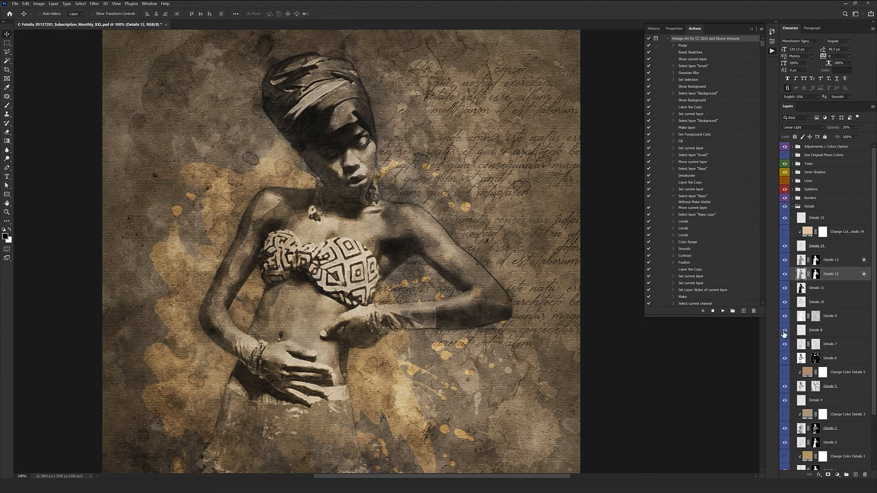
left_click(784, 333)
- Compare the whole image with and without Details 8, and reduce that layer's opacity to about 57%
left_click(836, 334)
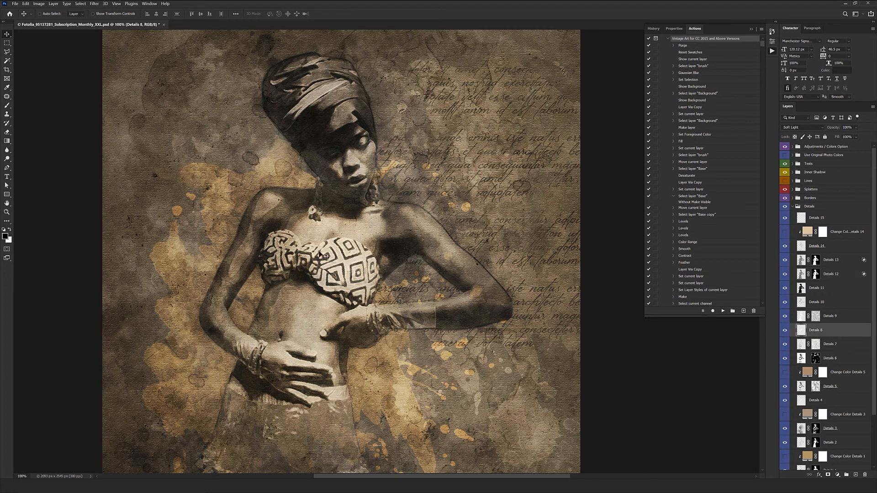
left_click(785, 331)
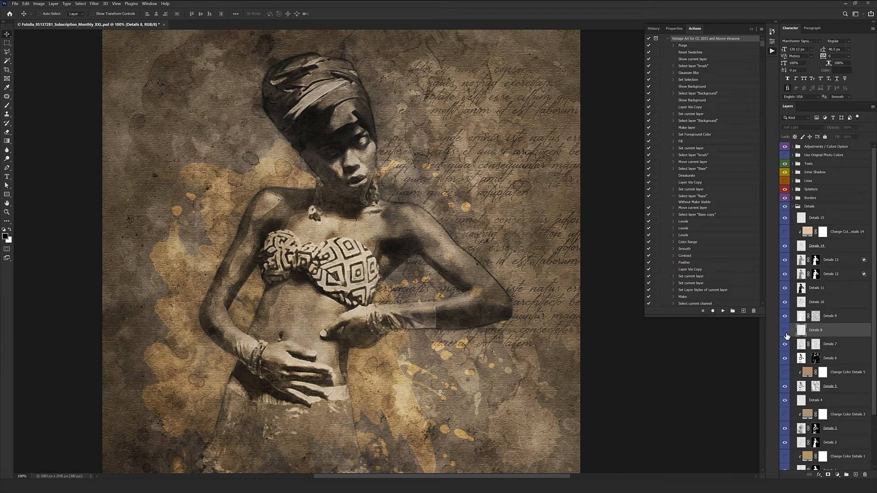
key("ctrl+minus")
key("ctrl+minus")
key("ctrl+plus")
left_click(784, 330)
left_click_drag(834, 130, 826, 134)
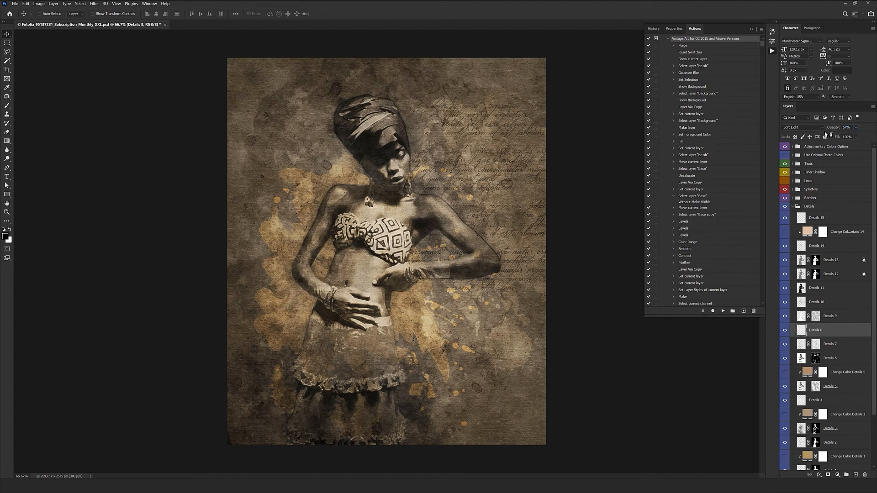
- Try orange (ec9c10), blue (10b0ec) and green (10ec63) as the fill color of Change Color Details 1
scroll(797, 399, "down", 3)
left_click(808, 395)
double_click(807, 395)
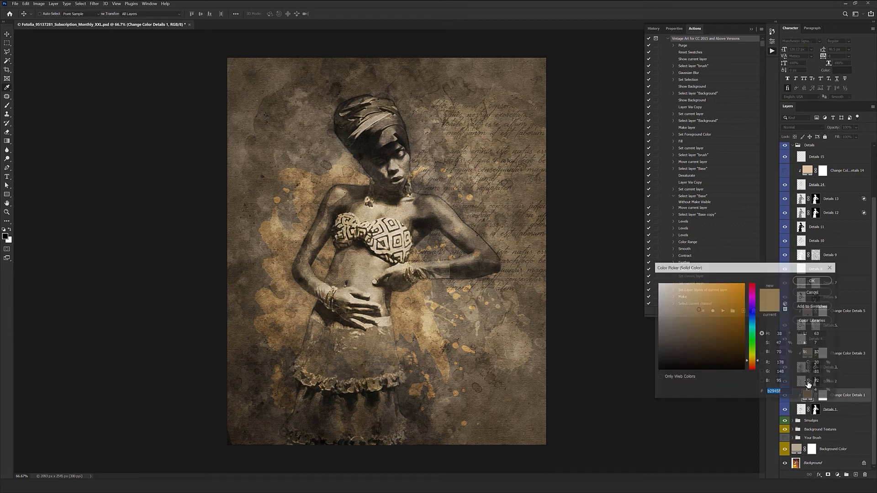
type("ec9c10")
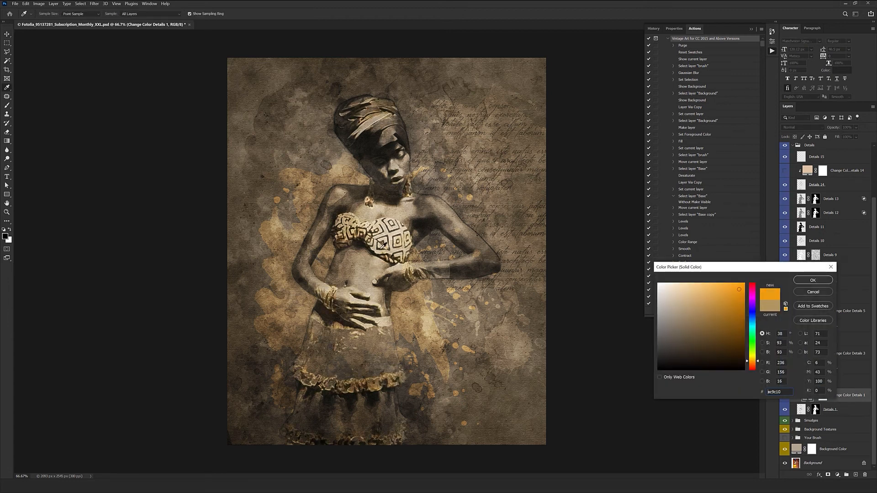
left_click(753, 323)
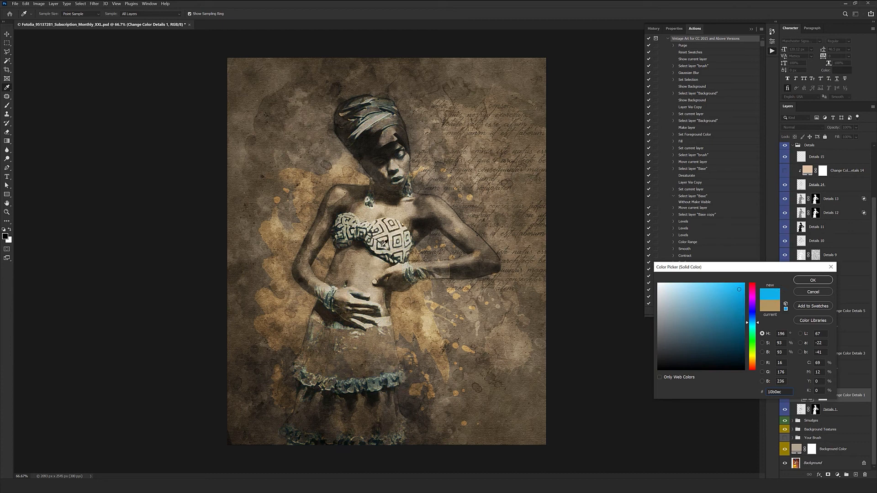
left_click_drag(757, 323, 754, 338)
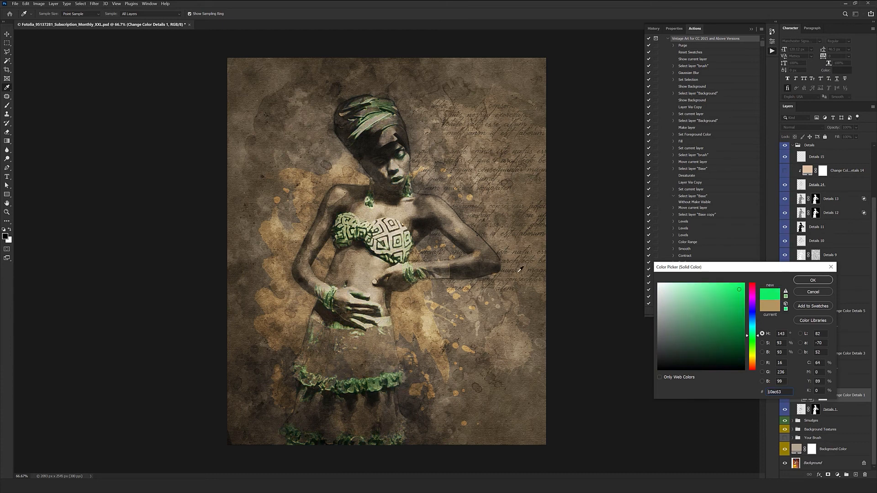
left_click(812, 292)
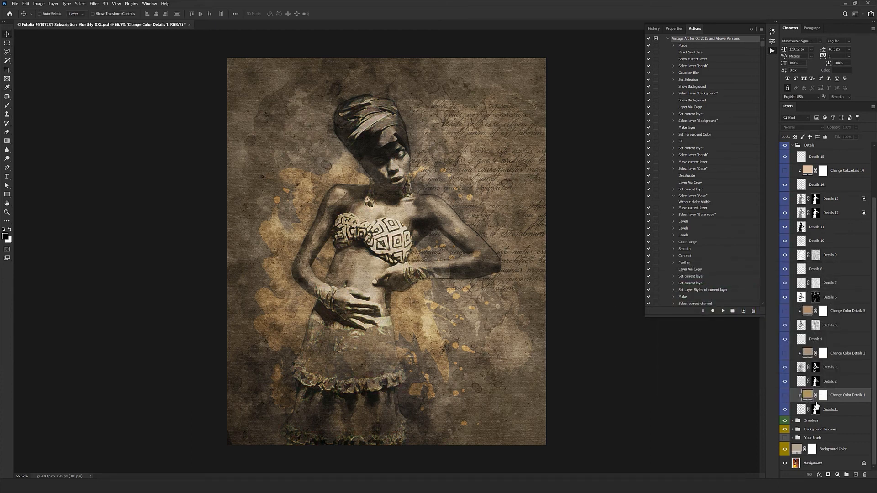
- Collapse the Details group and expand the Smudges group
scroll(792, 196, "up", 3)
left_click(793, 207)
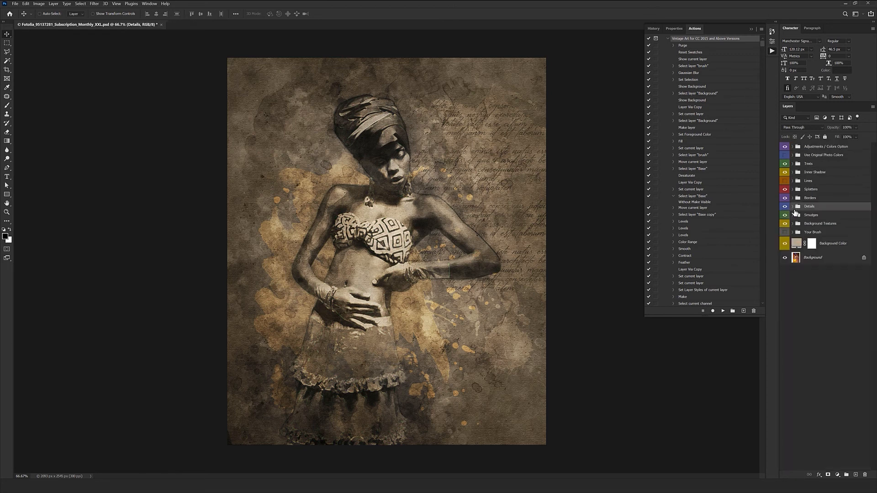
left_click(800, 219)
left_click(793, 215)
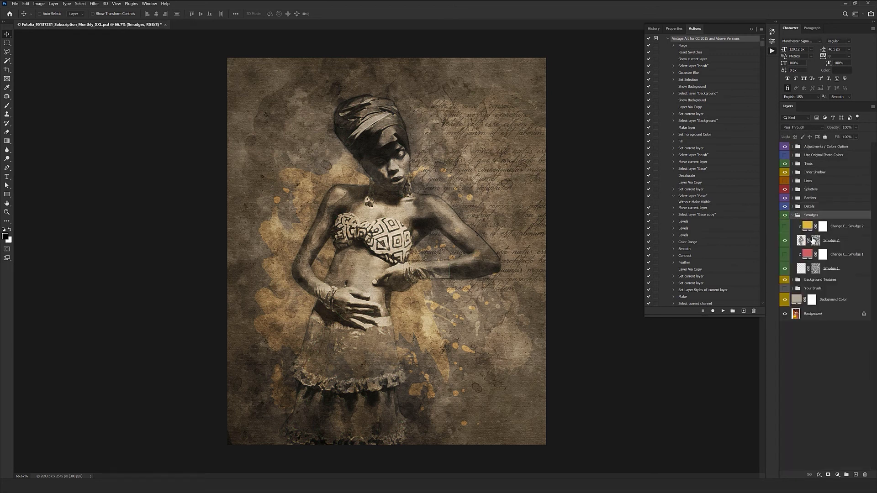
- Preview the Change Color Smudge 2 and Smudge 2 layers by toggling their visibility
left_click(786, 227)
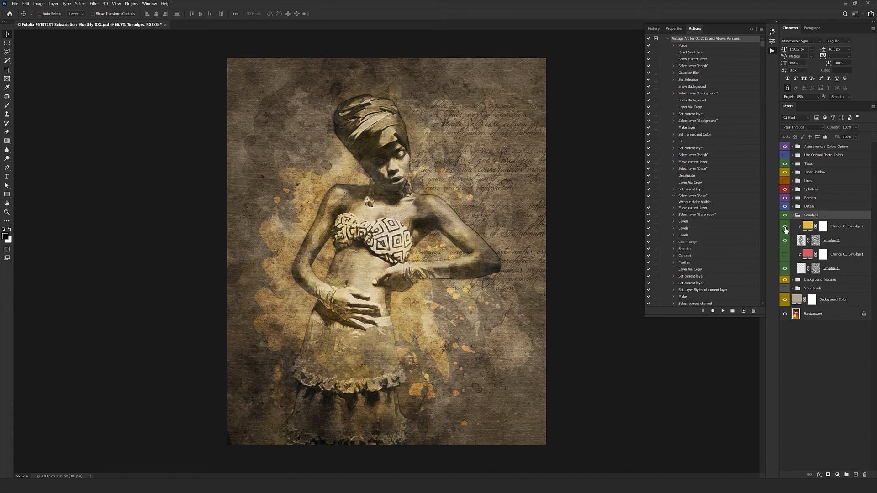
left_click(784, 227)
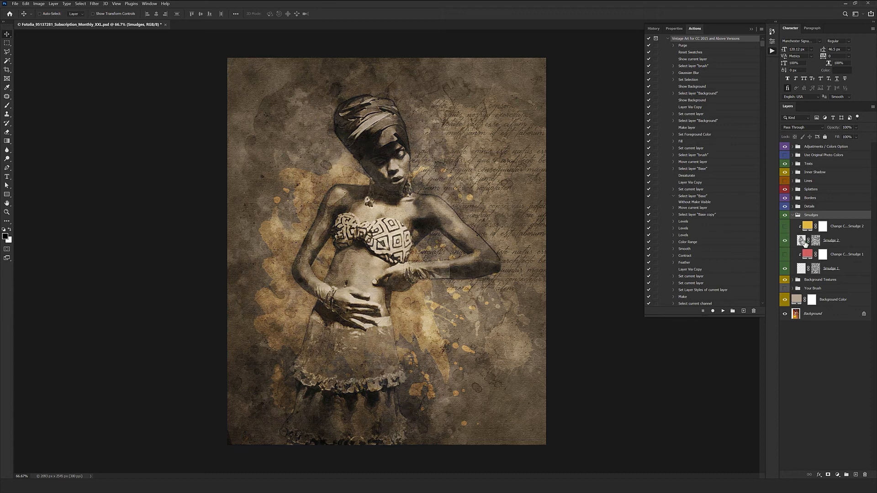
left_click(785, 241)
left_click(785, 241)
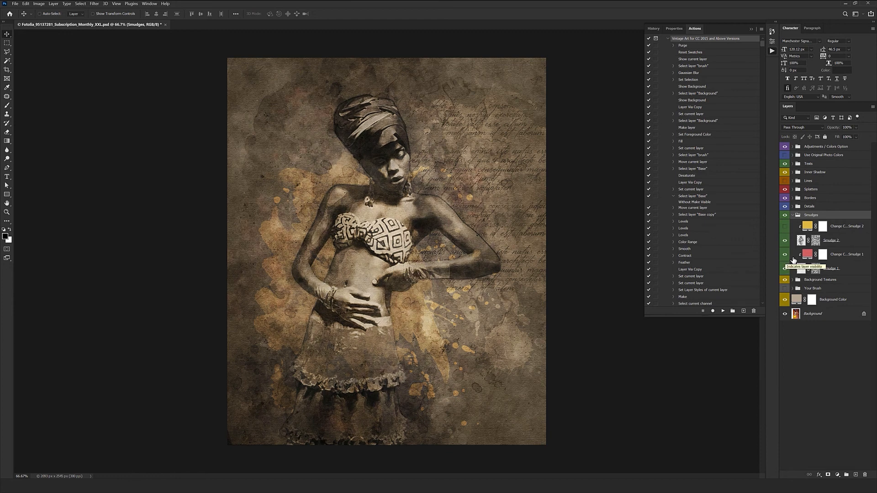
- Change the Change Color Smudge 1 fill color to white, and select the Background Textures group
left_click(795, 255)
double_click(807, 254)
left_click(672, 289)
left_click(410, 199)
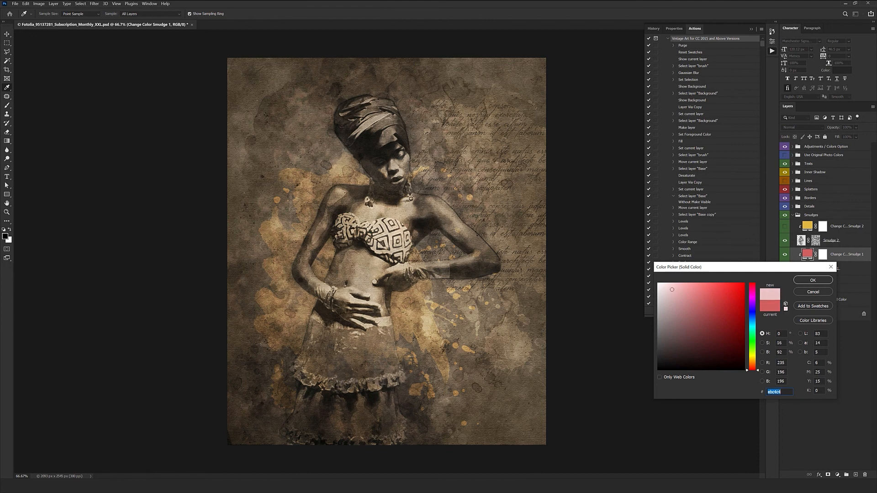
type("ff0000")
left_click(820, 281)
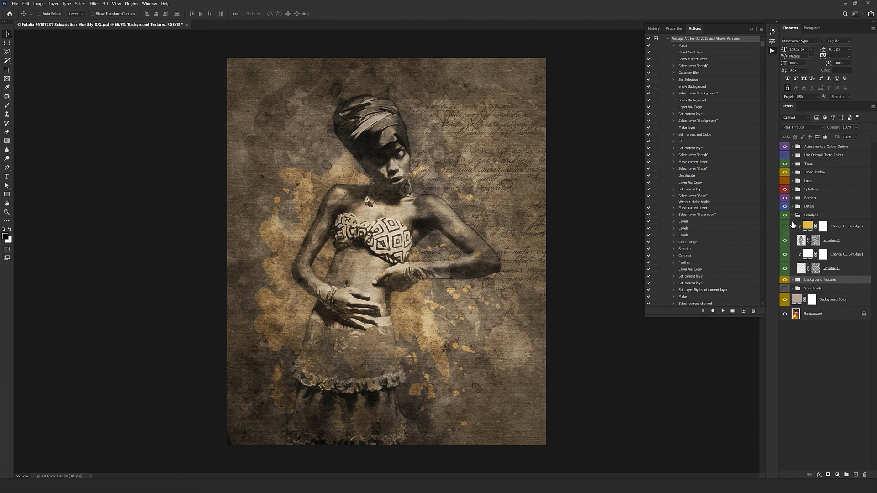
- Collapse the Smudges group, expand the Background Textures group, and examine the texture on the image up close
left_click(793, 215)
key("ctrl+1")
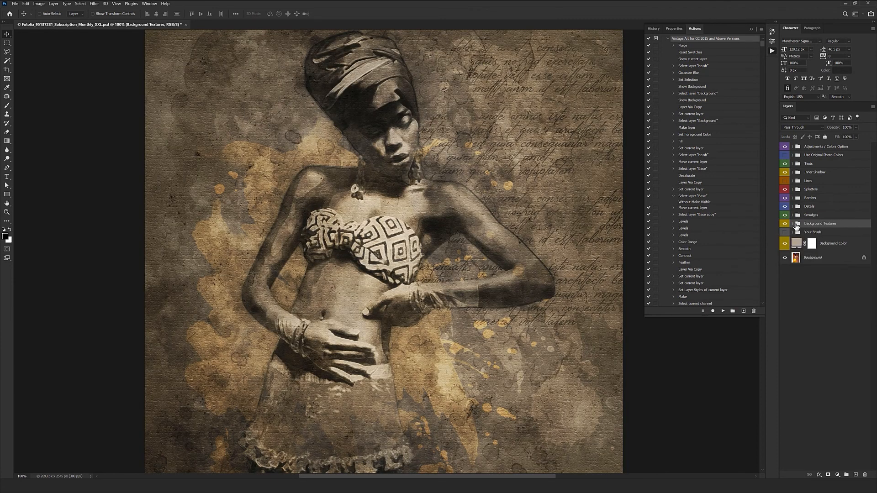
left_click(793, 223)
scroll(267, 179, "up", 5)
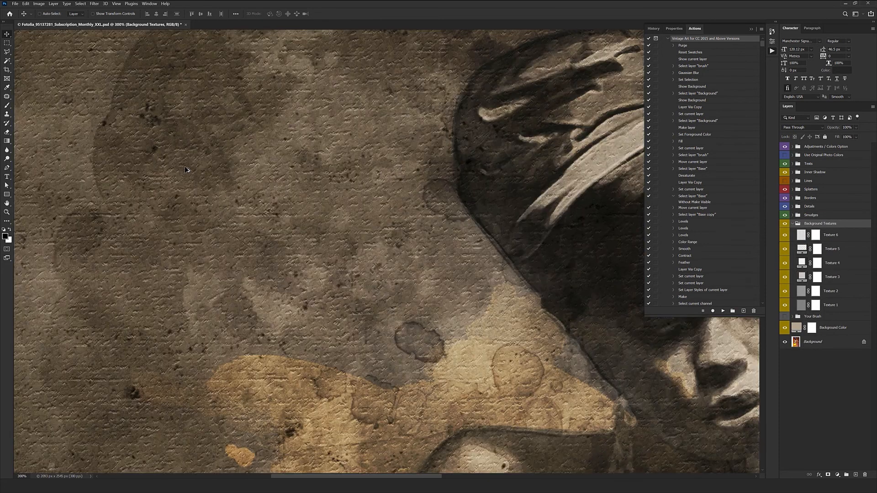
left_click_drag(176, 287, 256, 160)
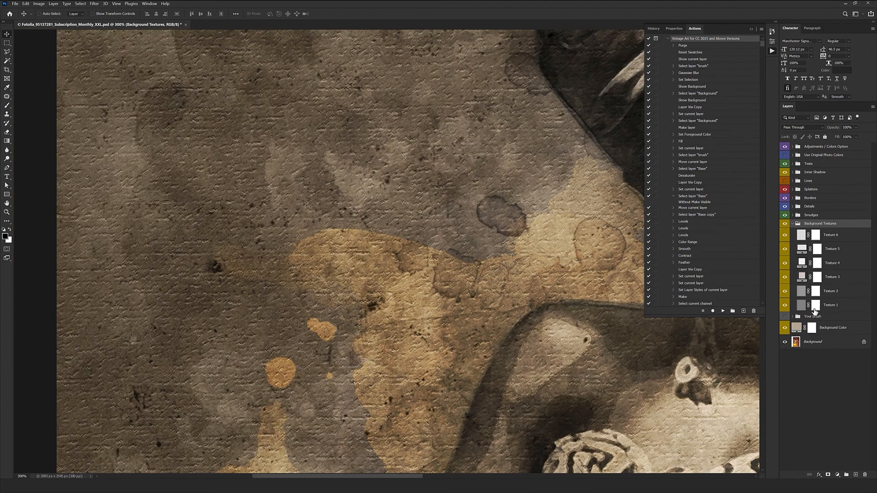
scroll(315, 207, "down", 2)
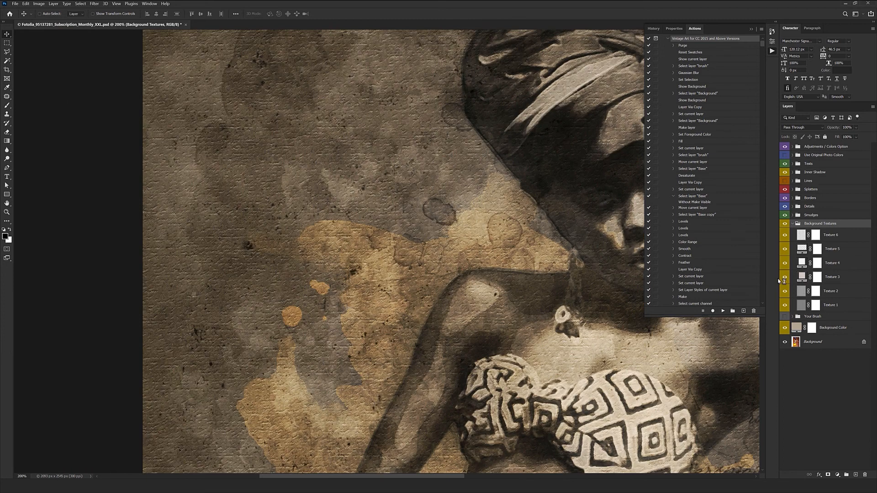
- Preview the effect of the Texture 1 layer by hiding and reshowing it, and check its opacity setting
left_click(845, 308)
left_click(785, 307)
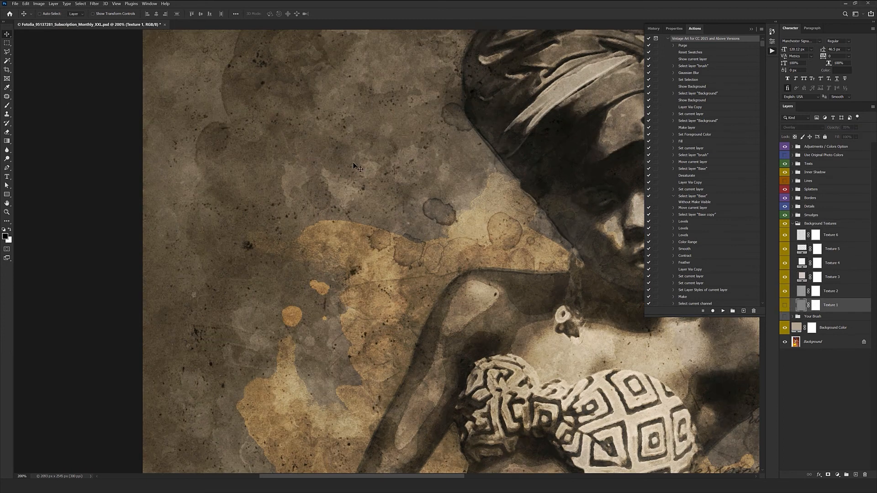
scroll(243, 221, "up", 3)
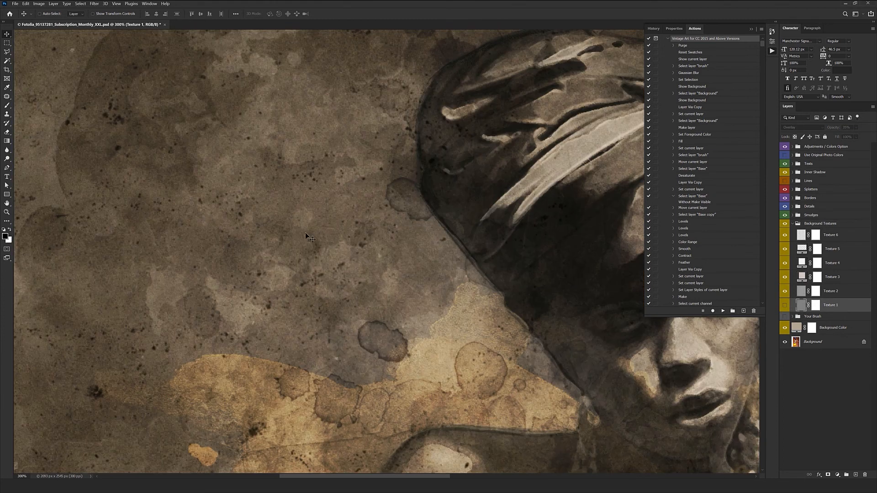
scroll(305, 235, "down", 5)
scroll(358, 116, "up", 4)
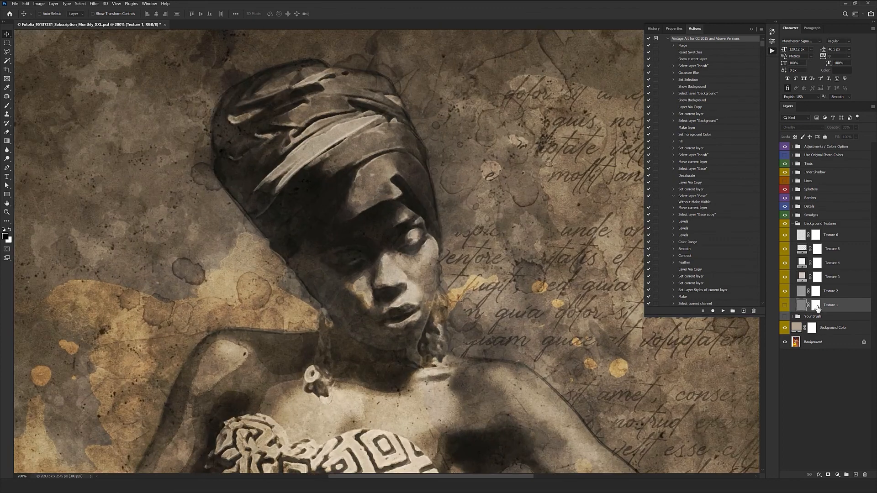
left_click(784, 305)
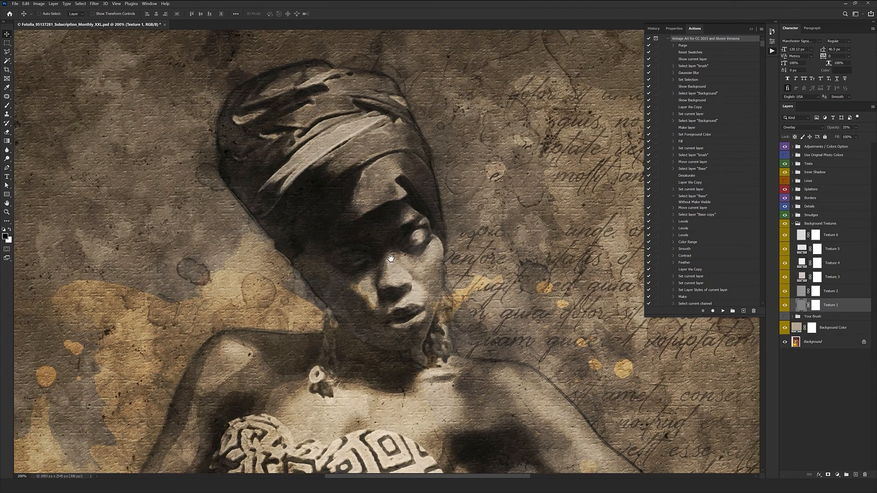
left_click_drag(268, 249, 303, 248)
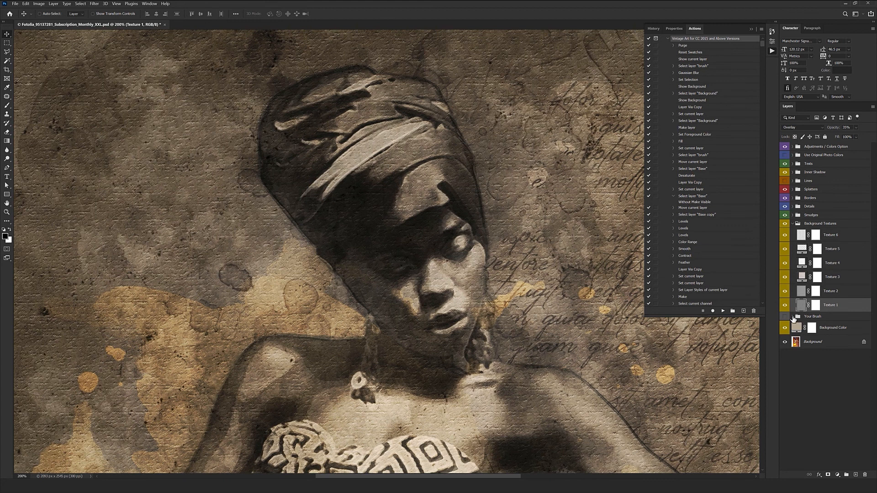
left_click_drag(835, 129, 830, 130)
- Preview the image without the Texture 2 to Texture 6 layers, and toggle the visibility of Texture 2 alone
left_click(834, 291)
left_click_drag(784, 291, 760, 237)
key("ctrl+minus")
key("ctrl+minus")
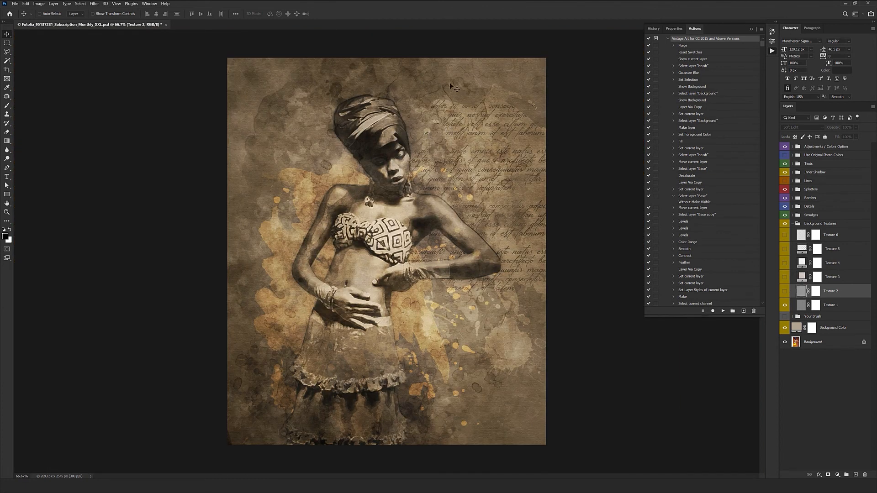
left_click_drag(785, 235, 785, 290)
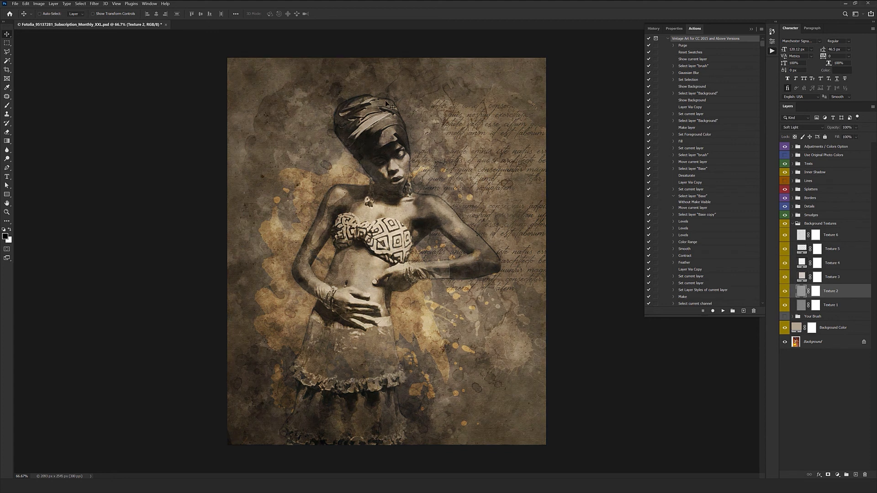
key("ctrl+plus")
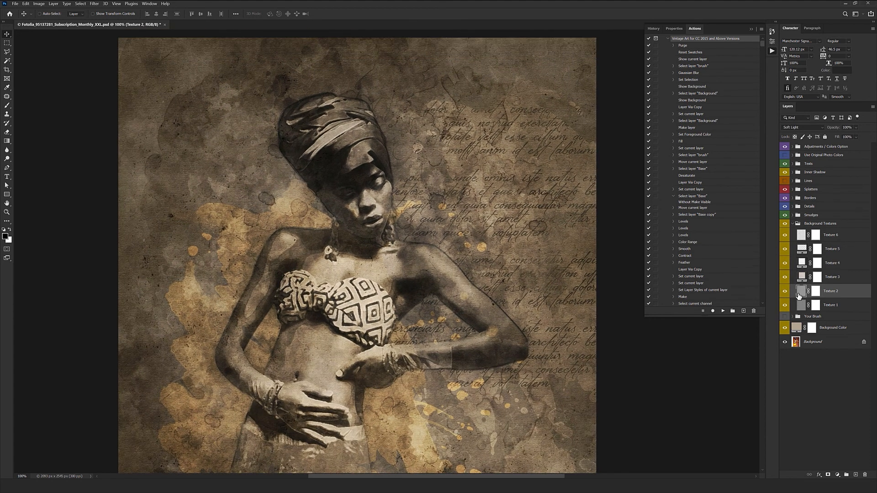
left_click(785, 292)
left_click(785, 291)
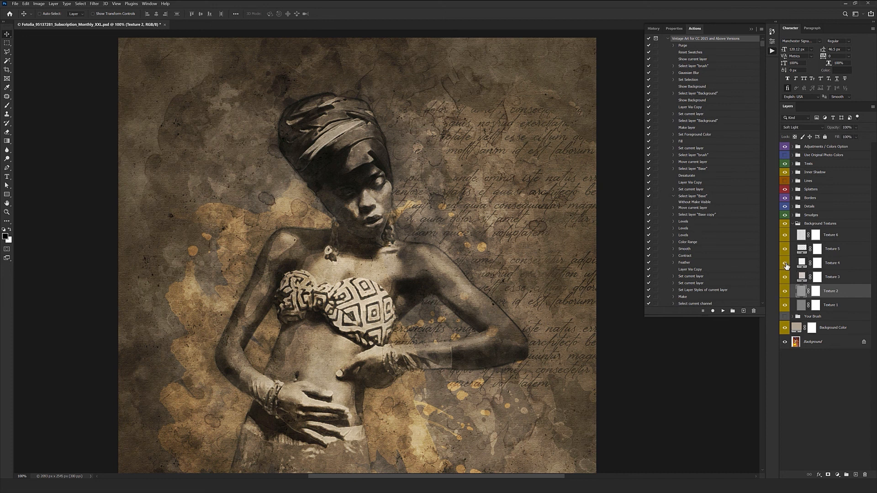
- Compare the image with and without the Texture 4 layer, and set that layer's opacity to 79%
left_click(785, 264)
left_click(785, 264)
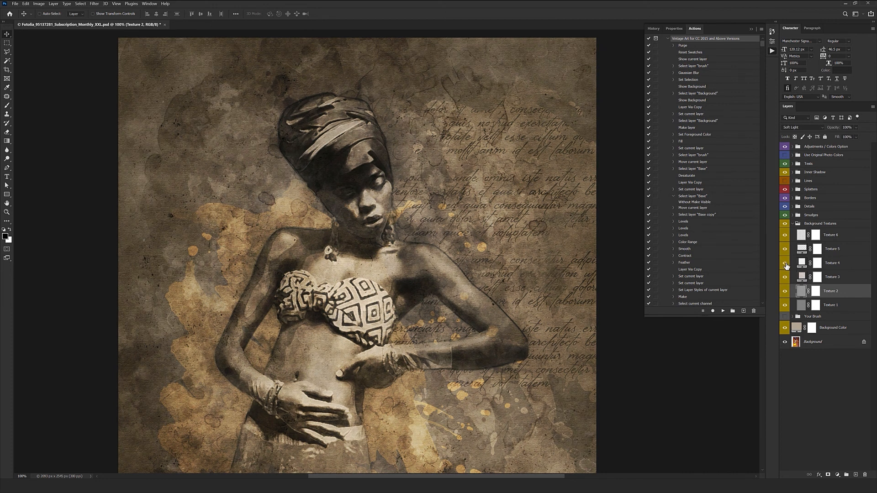
left_click(785, 263)
left_click(835, 263)
left_click_drag(841, 132, 832, 132)
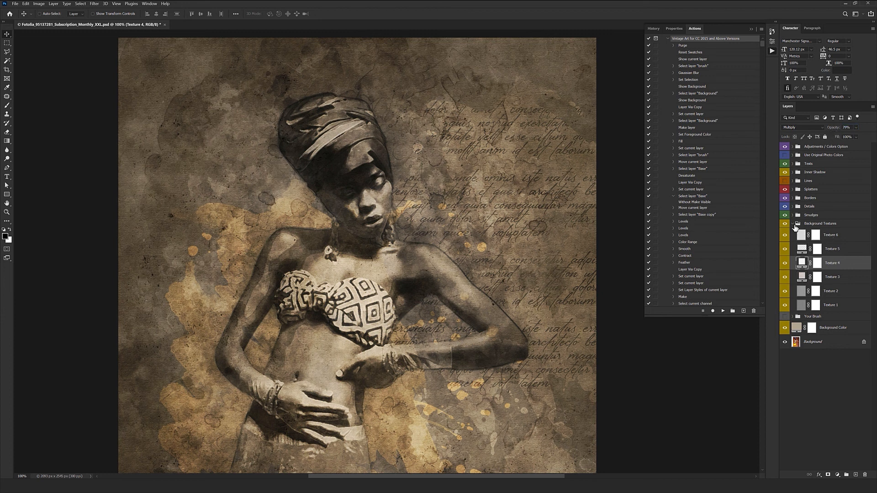
- Collapse the Background Textures group and preview the Your Brush group by toggling its visibility
left_click(793, 223)
left_click(817, 242)
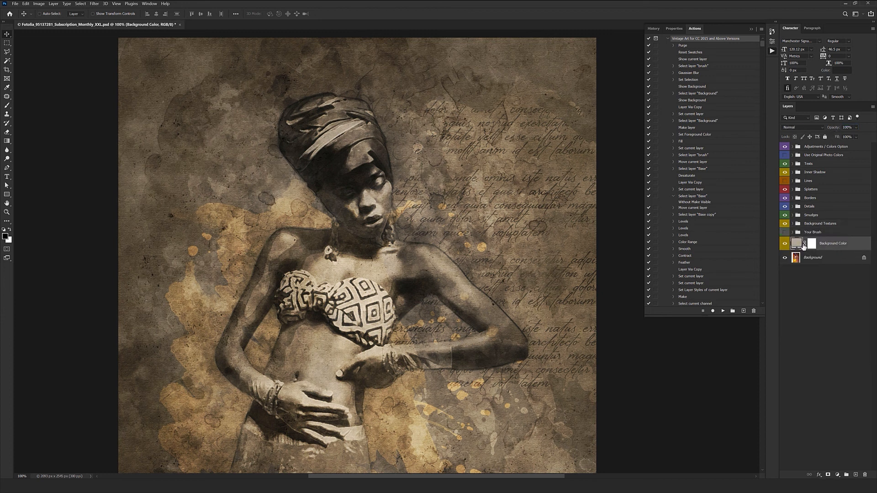
left_click(827, 233)
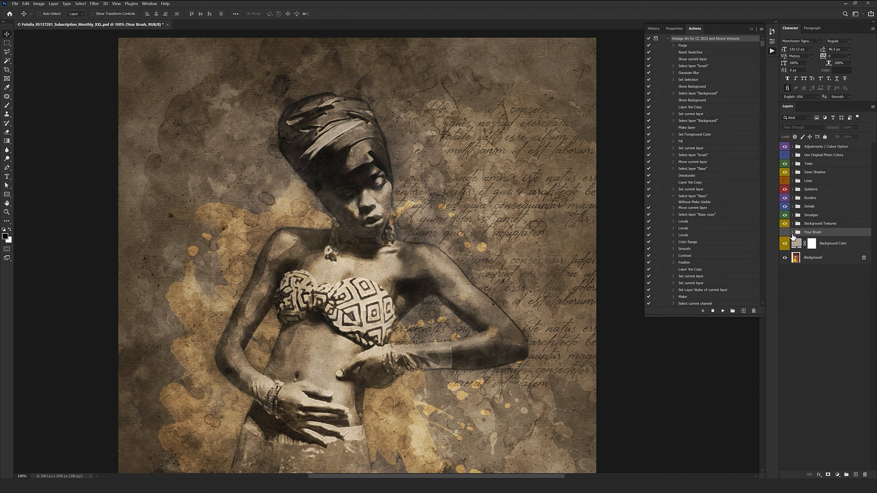
left_click(784, 232)
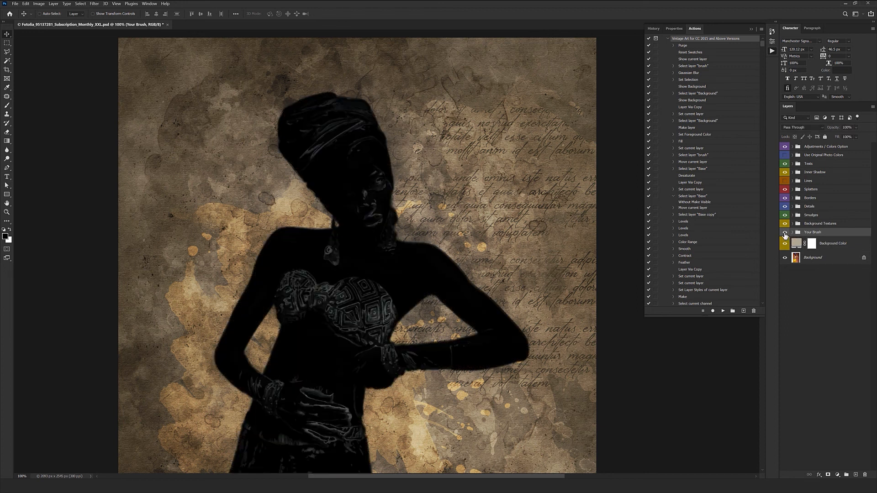
- Try other fill colors for the Background Color layer, such as tan (d7b179), and discard the changes
left_click(832, 247)
key("ctrl+minus")
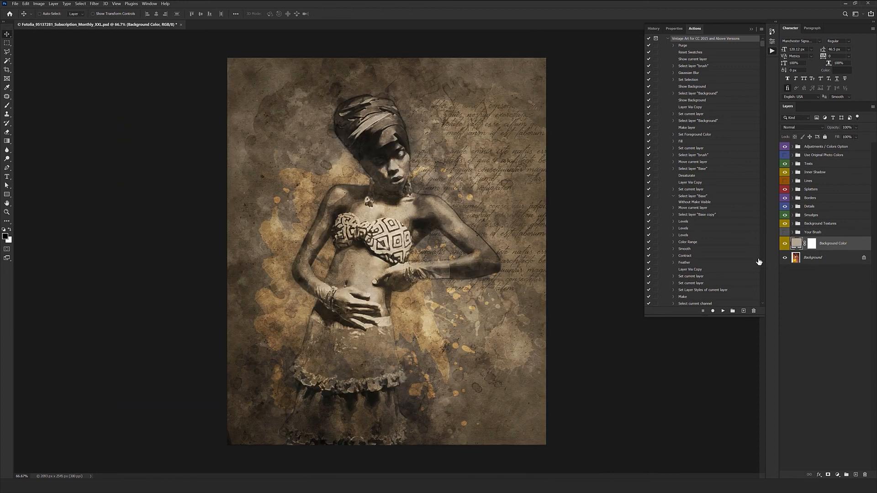
double_click(796, 245)
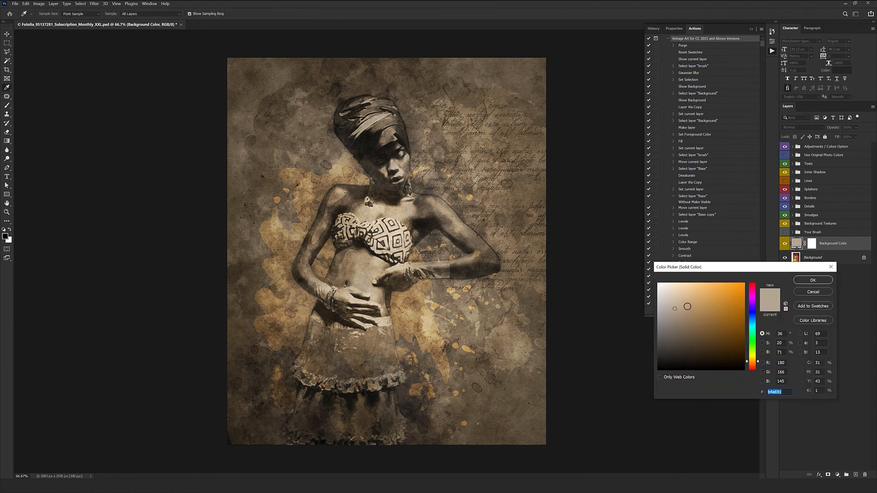
mouse_move(699, 309)
left_mouse_down()
mouse_move(696, 296)
mouse_move(695, 307)
left_mouse_up()
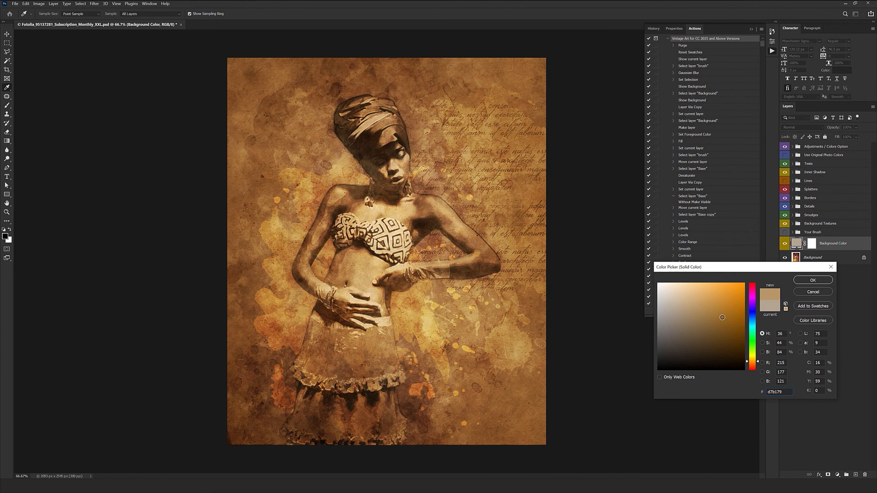
left_click_drag(756, 360, 756, 349)
left_click(674, 317)
left_click_drag(660, 301, 682, 306)
left_click(779, 308)
left_click(813, 291)
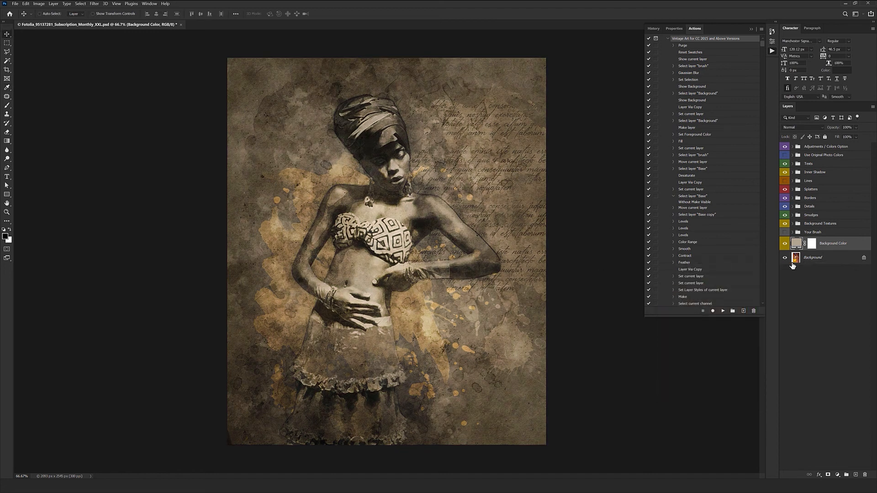
- Compare the finished artwork with the original photo by isolating and restoring the Background layer's visibility at different zoom levels
left_click(785, 258, "alt")
left_click(785, 259, "alt")
key("ctrl+1")
left_click(786, 259, "alt")
left_click(785, 259, "alt")
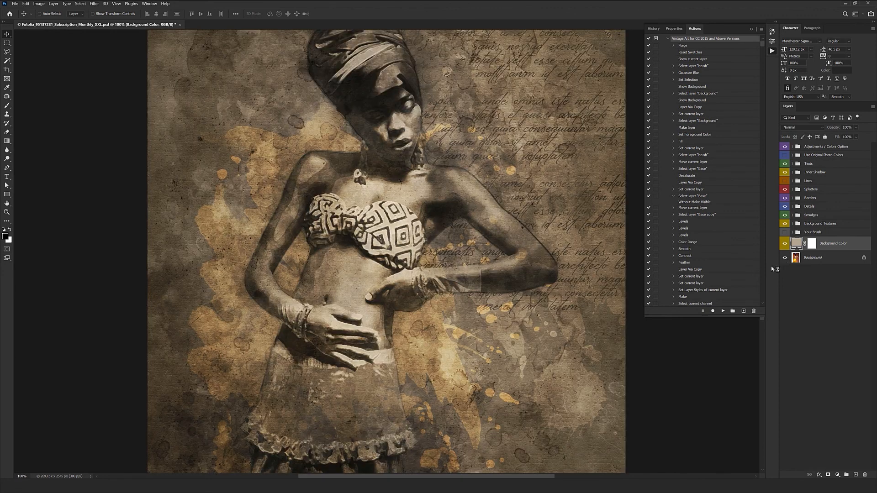
key("ctrl+minus")
left_click(785, 261, "alt")
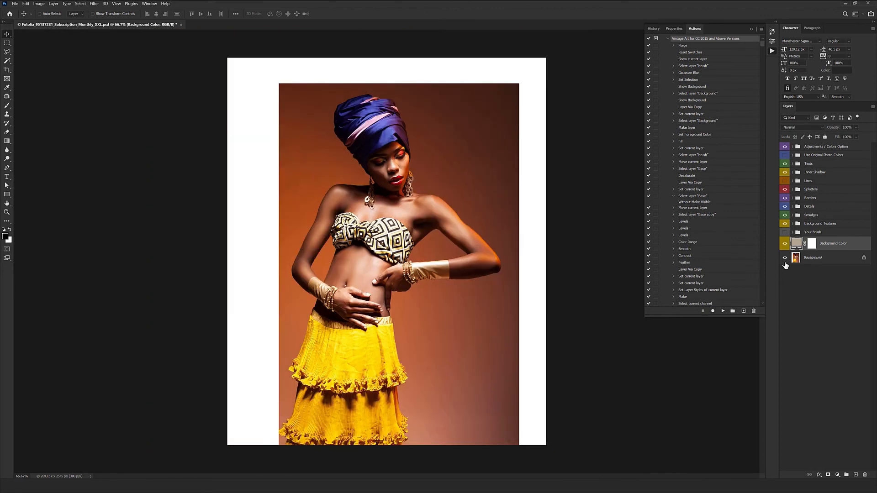
left_click(785, 260, "alt")
key("ctrl+1")
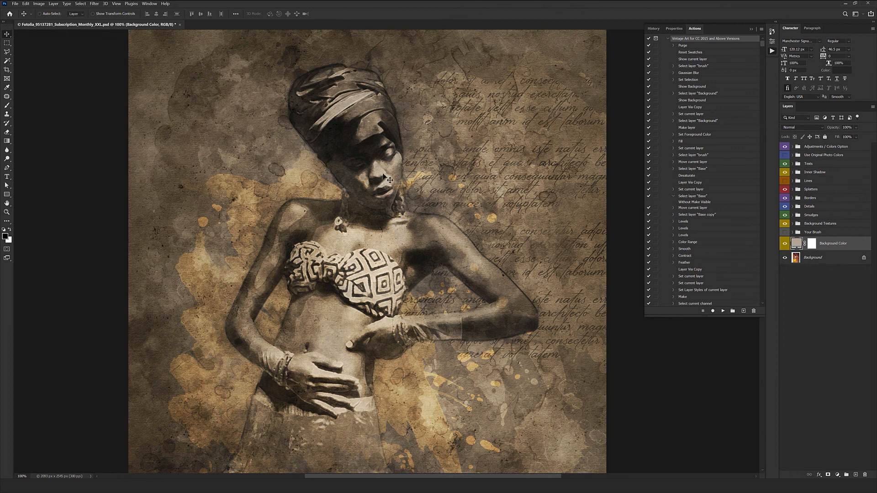
scroll(388, 180, "up", 3)
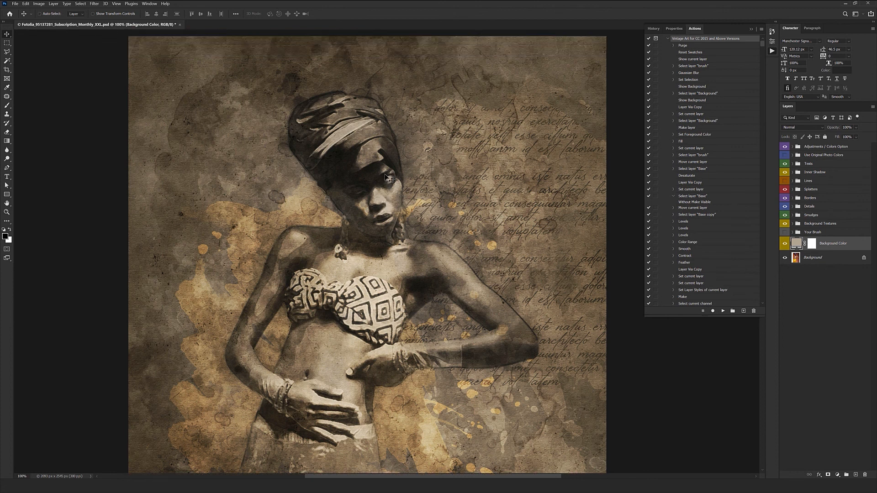